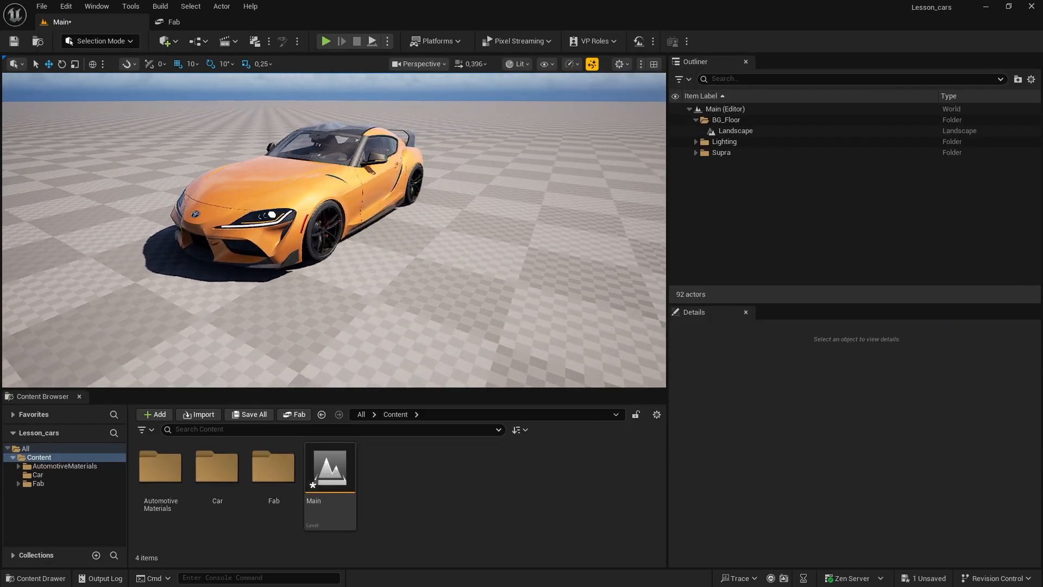
Step: Examine the orange car and the checkered floor around it from several distances and angles in the viewport
{"action": "key", "text": "w"}
{"action": "mouse_move", "coordinate": [422, 325]}
{"action": "right_mouse_down"}
{"action": "mouse_move", "coordinate": [423, 317]}
{"action": "mouse_move", "coordinate": [422, 326]}
{"action": "right_mouse_up"}
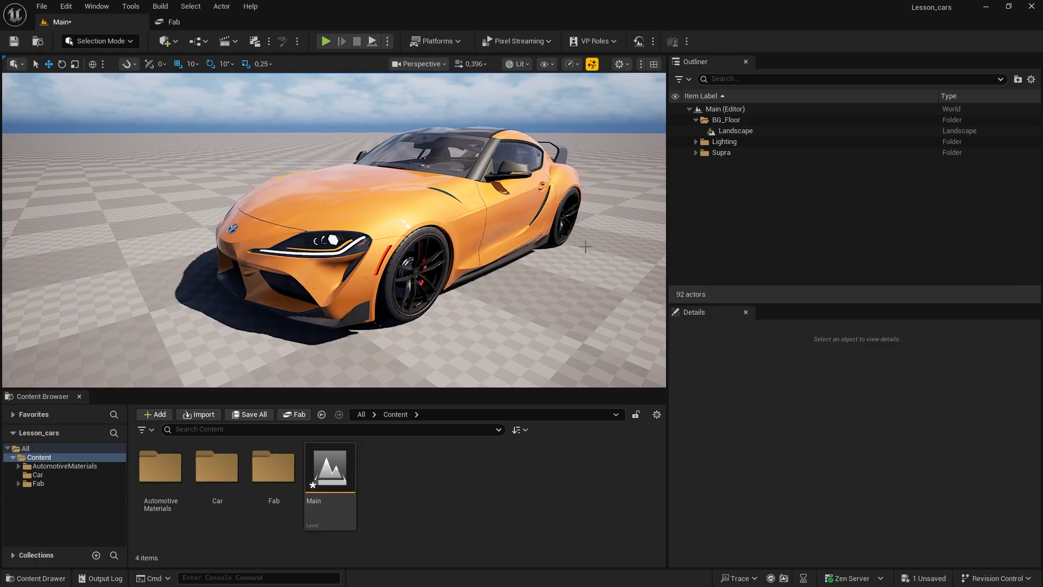
{"action": "right_click_drag", "start_coordinate": [523, 352], "coordinate": [492, 325]}
{"action": "key", "text": "w"}
{"action": "key", "text": "s"}
{"action": "key", "text": "e"}
{"action": "key", "text": "s"}
{"action": "key", "text": "a"}
{"action": "key", "text": "w"}
{"action": "key", "text": "d"}
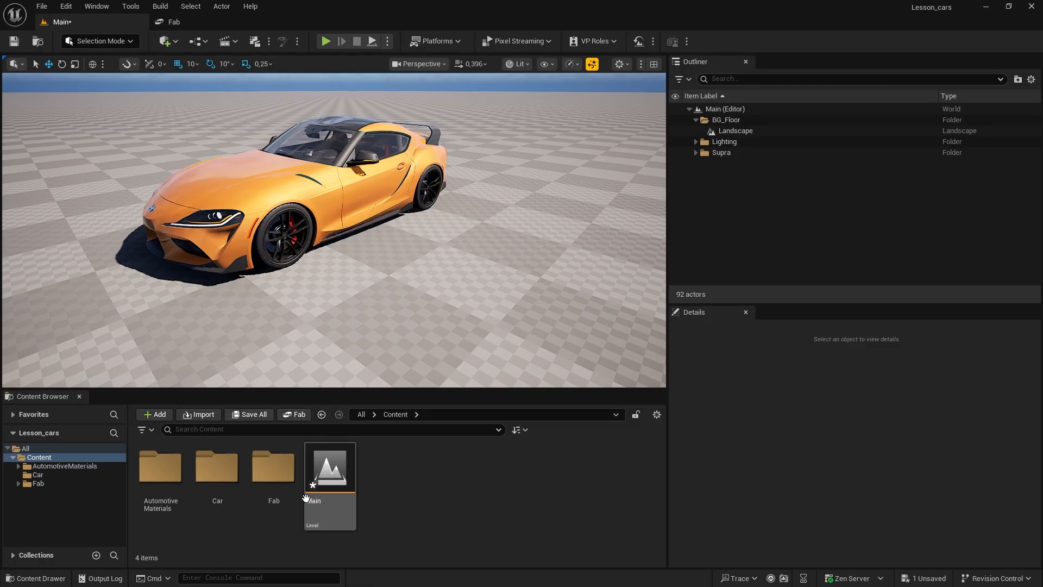
Step: Save the unsaved changes to the Main level
{"action": "left_click", "coordinate": [44, 7]}
{"action": "left_click", "coordinate": [96, 159]}
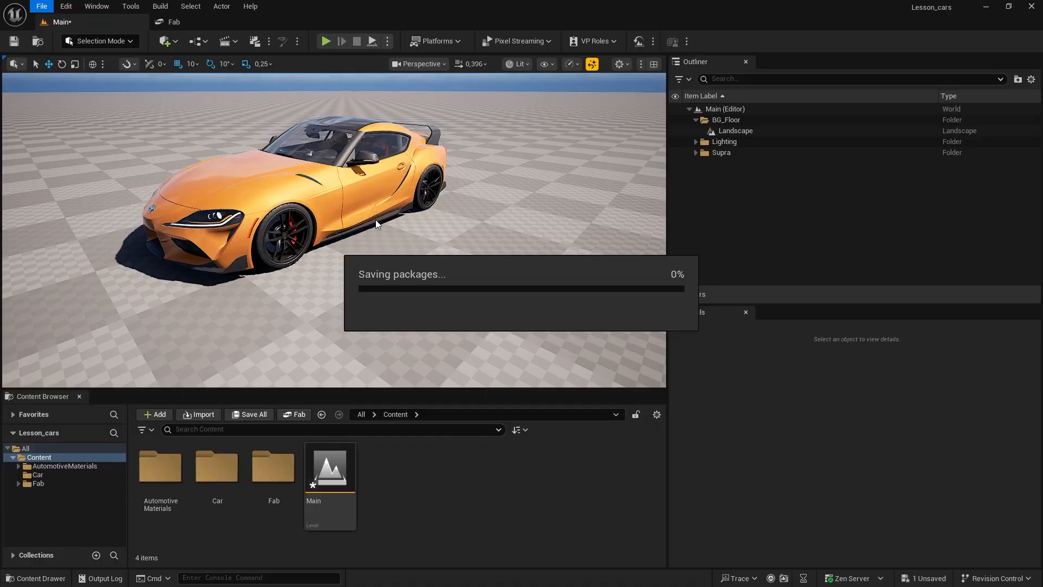
{"action": "right_click_drag", "start_coordinate": [392, 257], "coordinate": [391, 224]}
{"action": "key", "text": "w"}
{"action": "key", "text": "s"}
{"action": "key", "text": "a"}
{"action": "key", "text": "w"}
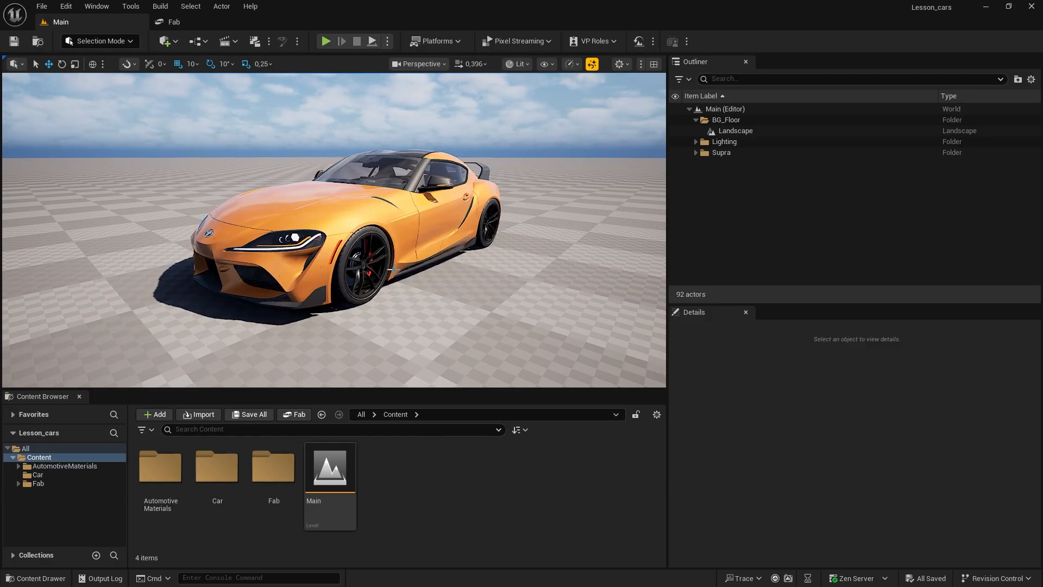
Step: Select the Landscape actor in the BG_Floor folder and bring its Landscape Material property into view
{"action": "left_click", "coordinate": [739, 132]}
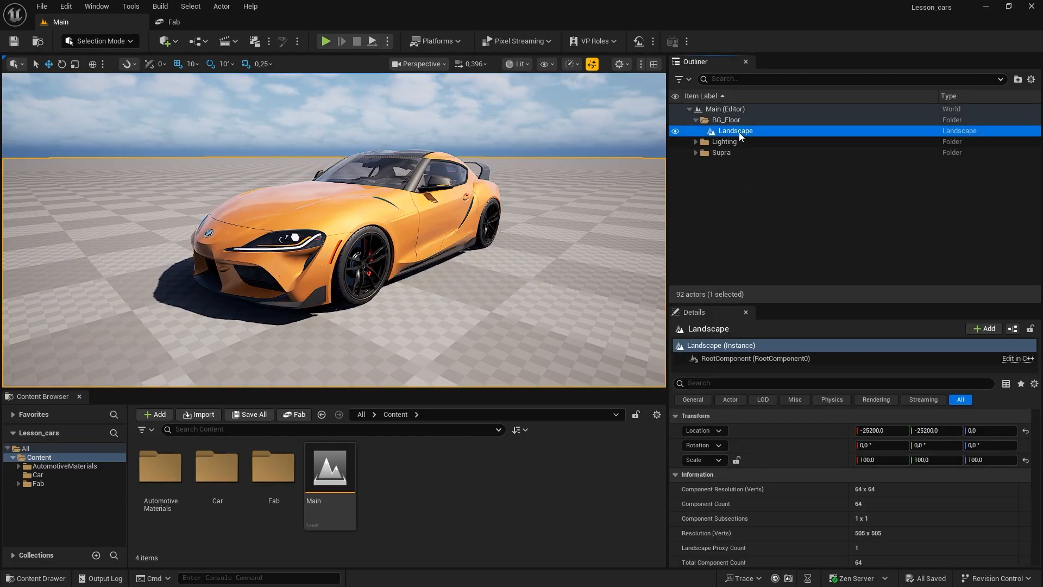
{"action": "scroll", "coordinate": [817, 526], "scroll_direction": "down", "scroll_amount": 10}
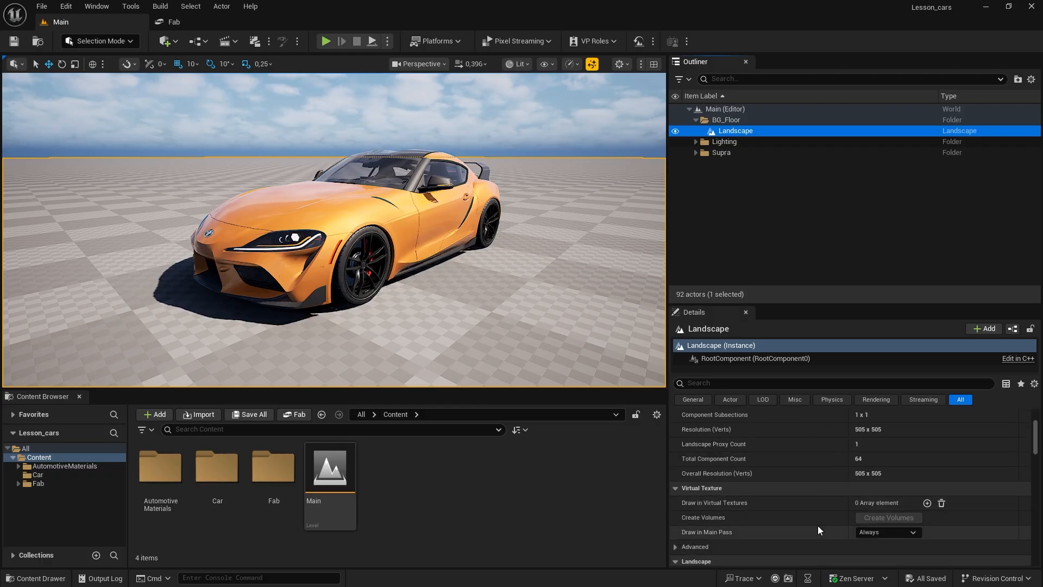
{"action": "scroll", "coordinate": [817, 526], "scroll_direction": "down", "scroll_amount": 2}
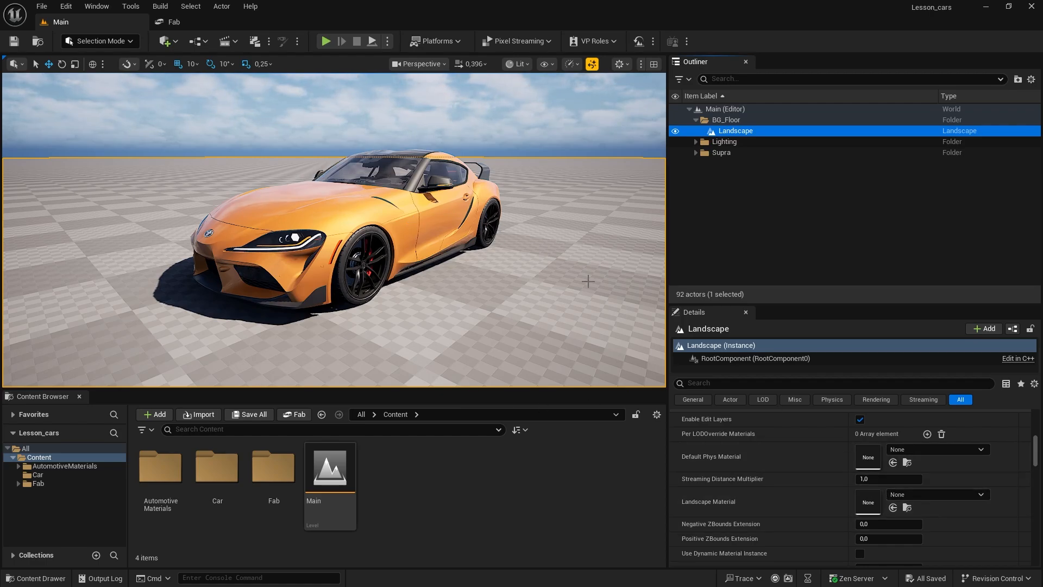
Step: Open the Fab asset library from the level editor
{"action": "left_click", "coordinate": [165, 21]}
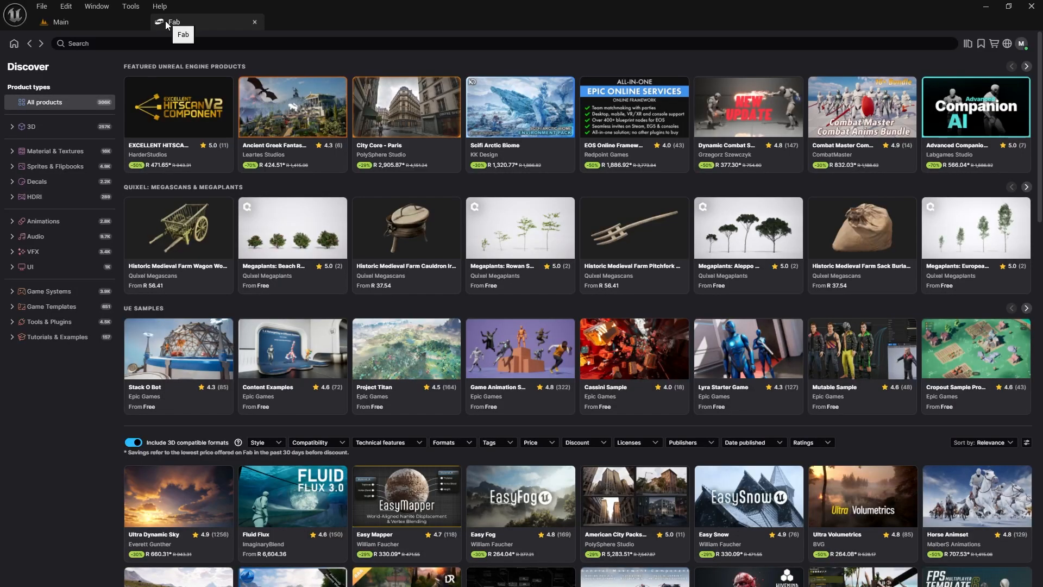
{"action": "left_click", "coordinate": [116, 23]}
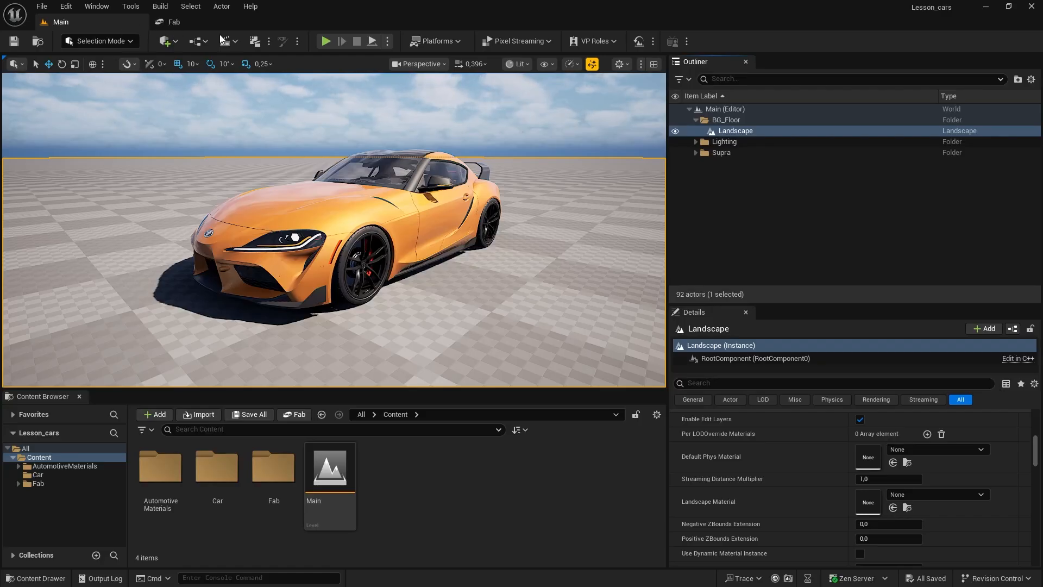
{"action": "left_click", "coordinate": [168, 45]}
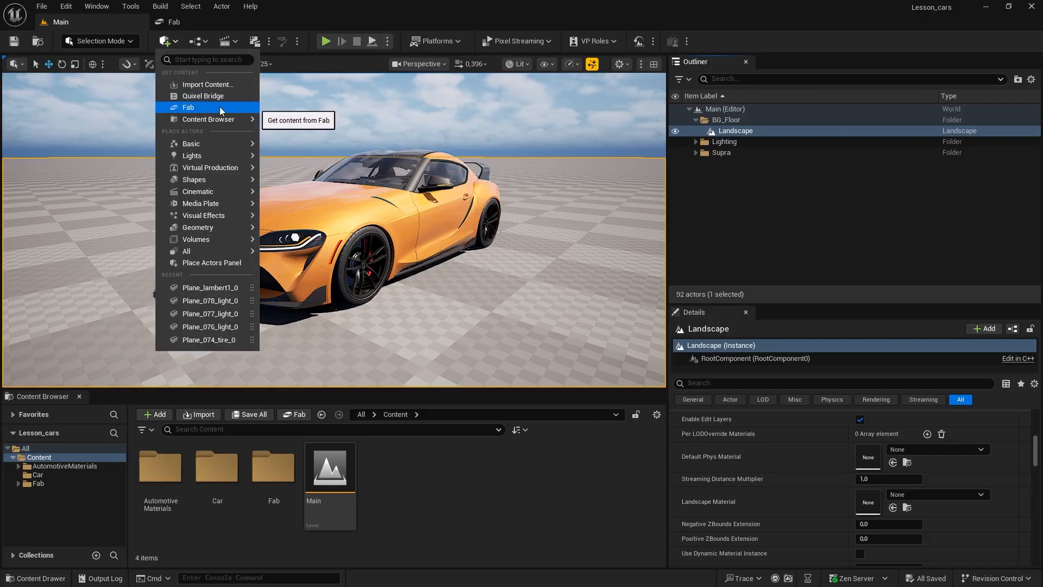
{"action": "left_click", "coordinate": [177, 25]}
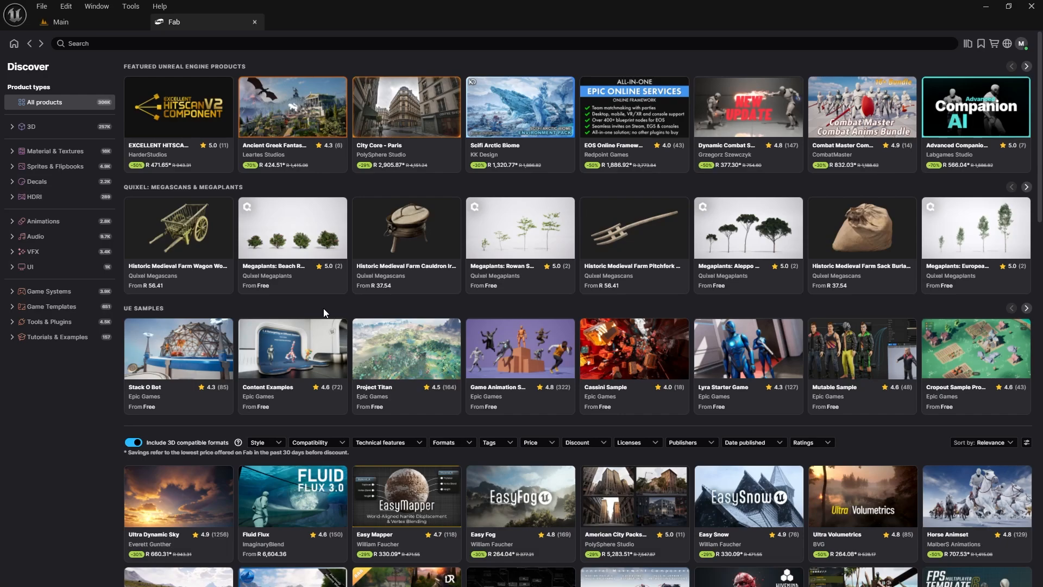
Step: Search Fab for "asphalt" and pick the free Asphalt Road material from Quixel Megascans
{"action": "left_click", "coordinate": [83, 44]}
{"action": "type", "text": "a"}
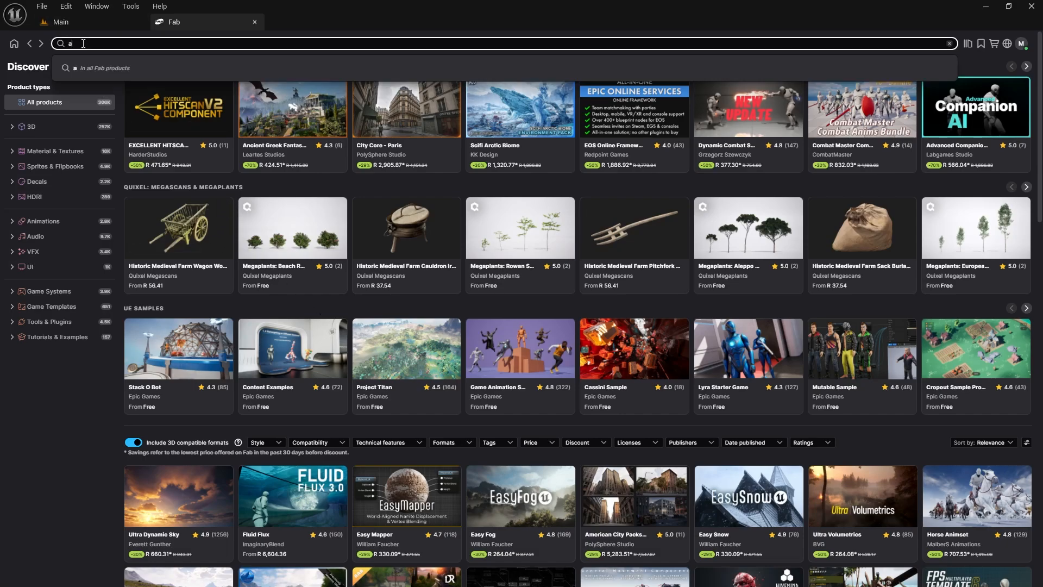
{"action": "type", "text": "sphakt"}
{"action": "key", "text": "BackSpace"}
{"action": "key", "text": "BackSpace"}
{"action": "type", "text": "lt"}
{"action": "key", "text": "Return"}
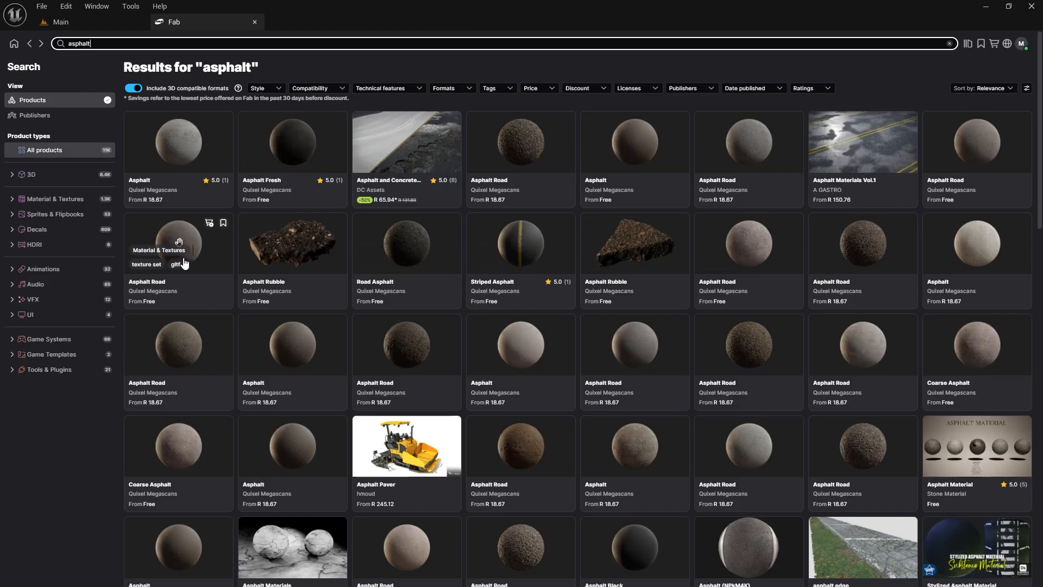
{"action": "left_click", "coordinate": [199, 244]}
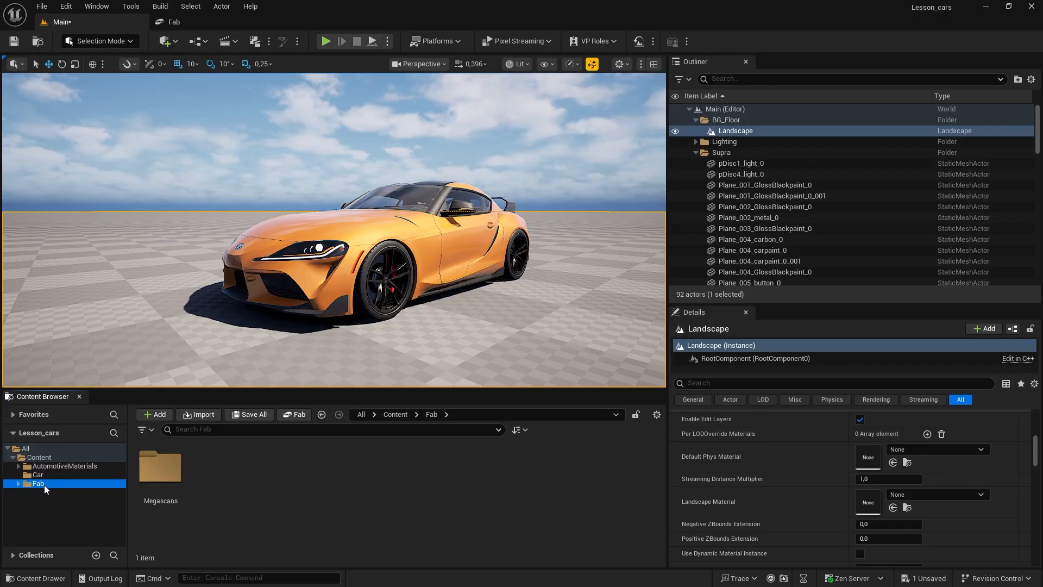
Step: Assign MI_sfrofg0a from the Materials folder of the Asphalt_Fresh Megascans surface as the Landscape Material of the floor
{"action": "left_click", "coordinate": [18, 484]}
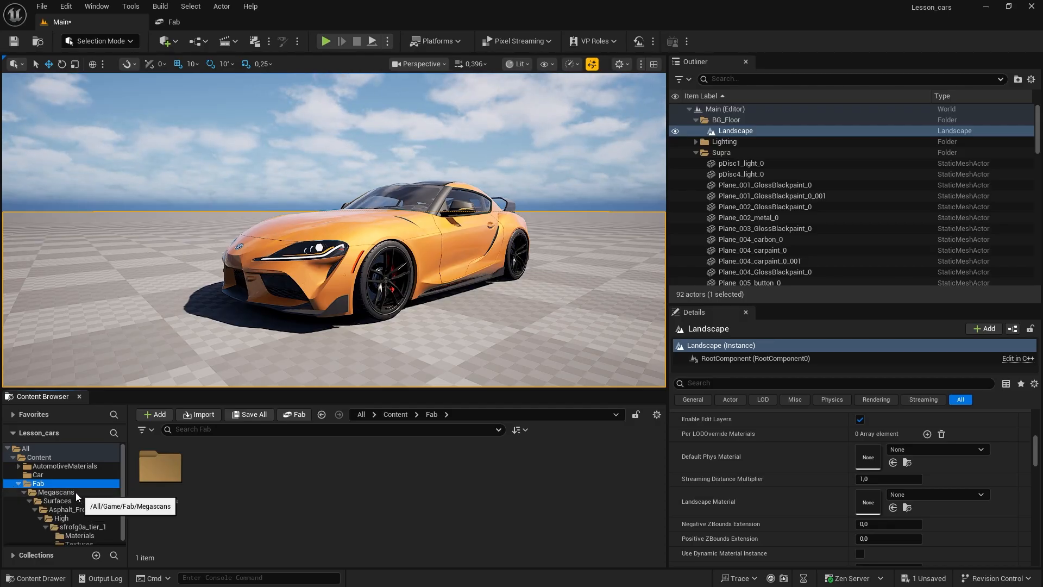
{"action": "left_click", "coordinate": [59, 492]}
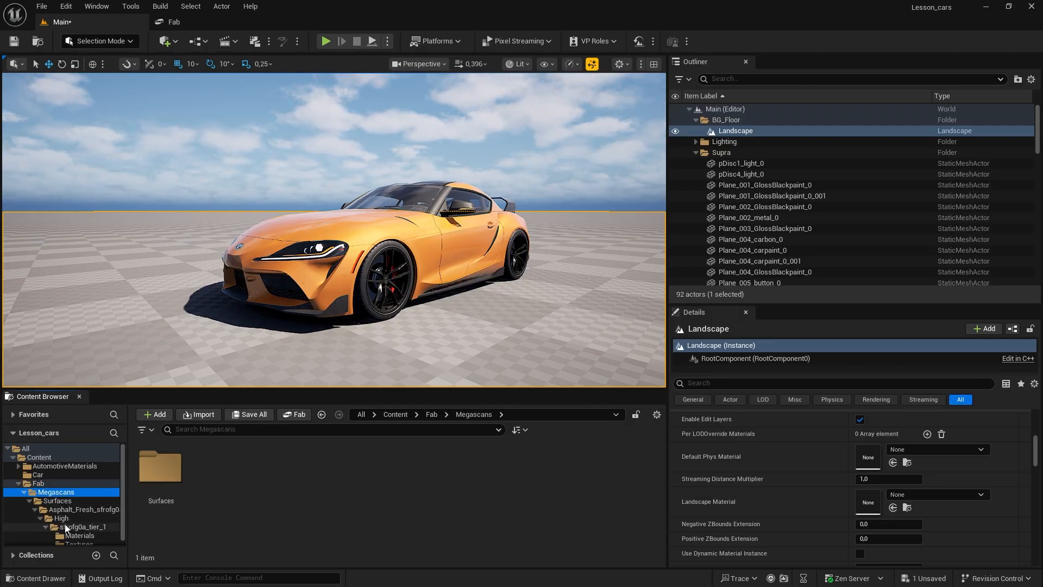
{"action": "scroll", "coordinate": [63, 524], "scroll_direction": "down", "scroll_amount": 1}
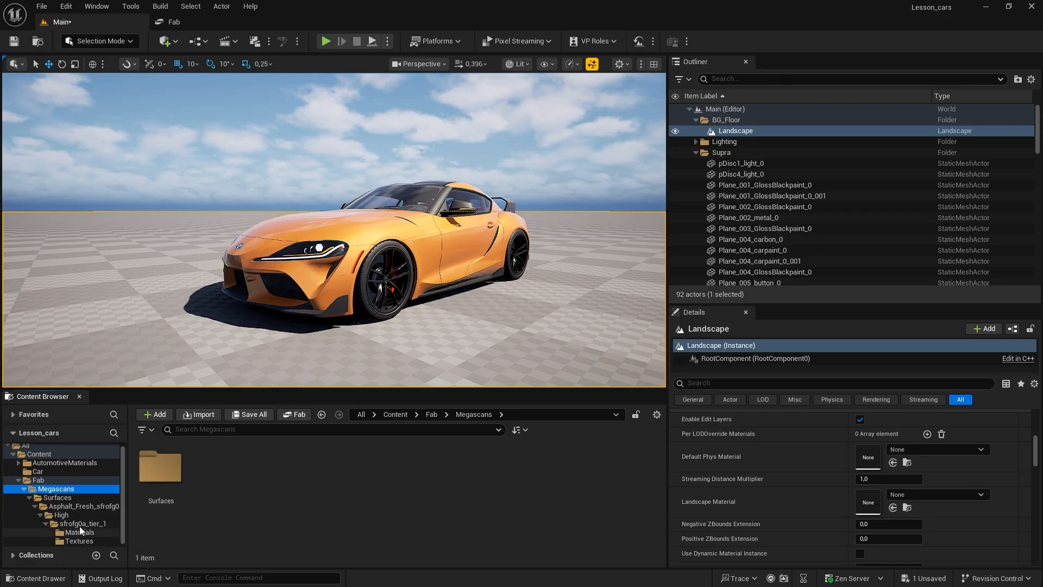
{"action": "left_click", "coordinate": [84, 525]}
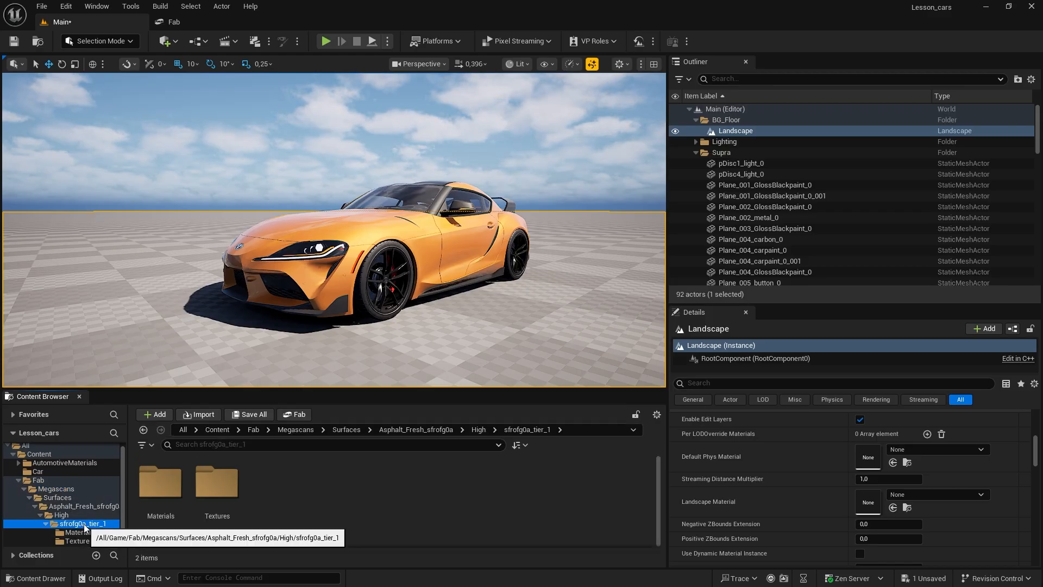
{"action": "left_click", "coordinate": [66, 516]}
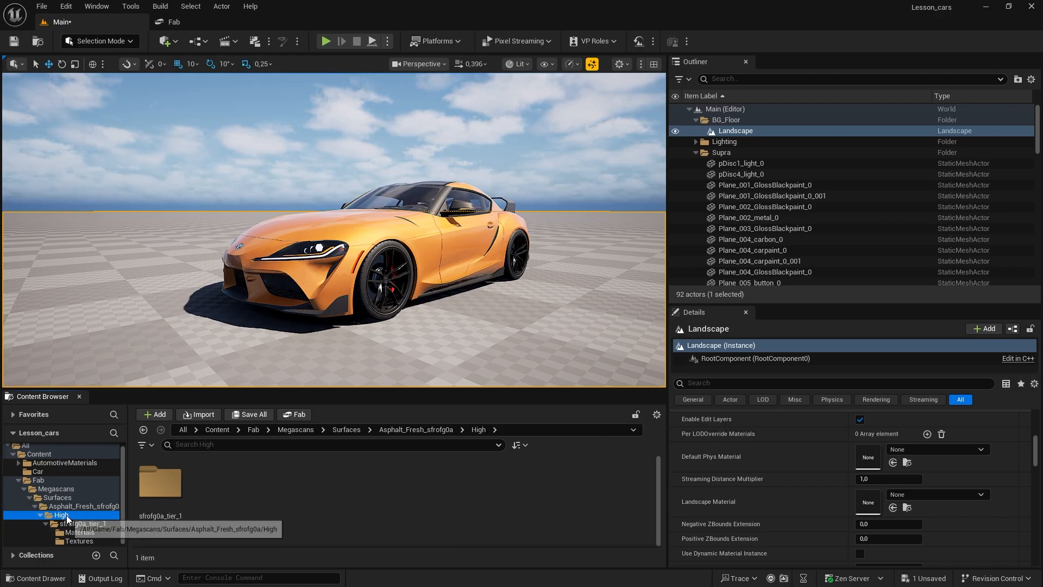
{"action": "double_click", "coordinate": [155, 510]}
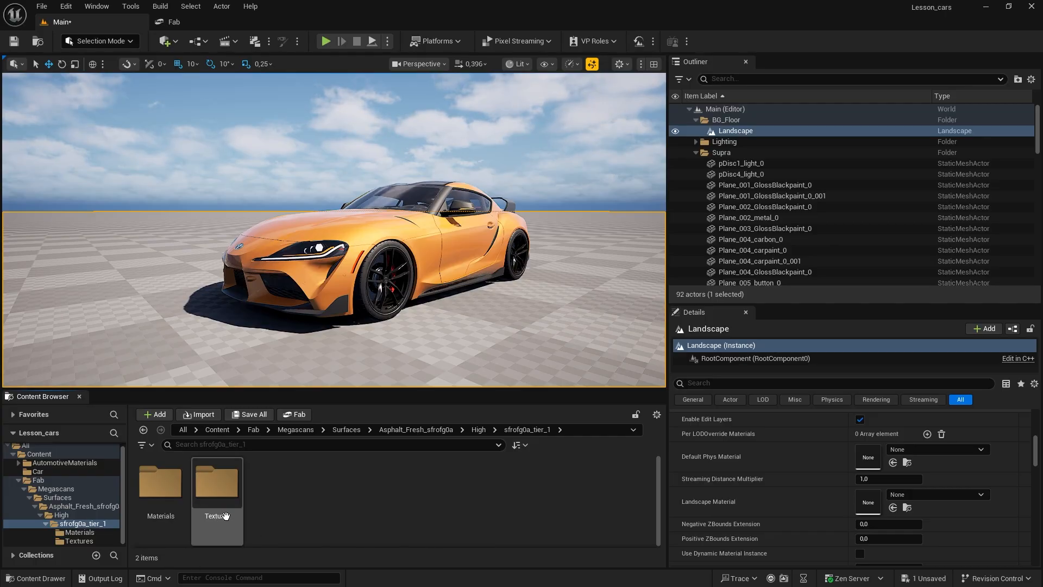
{"action": "double_click", "coordinate": [165, 505]}
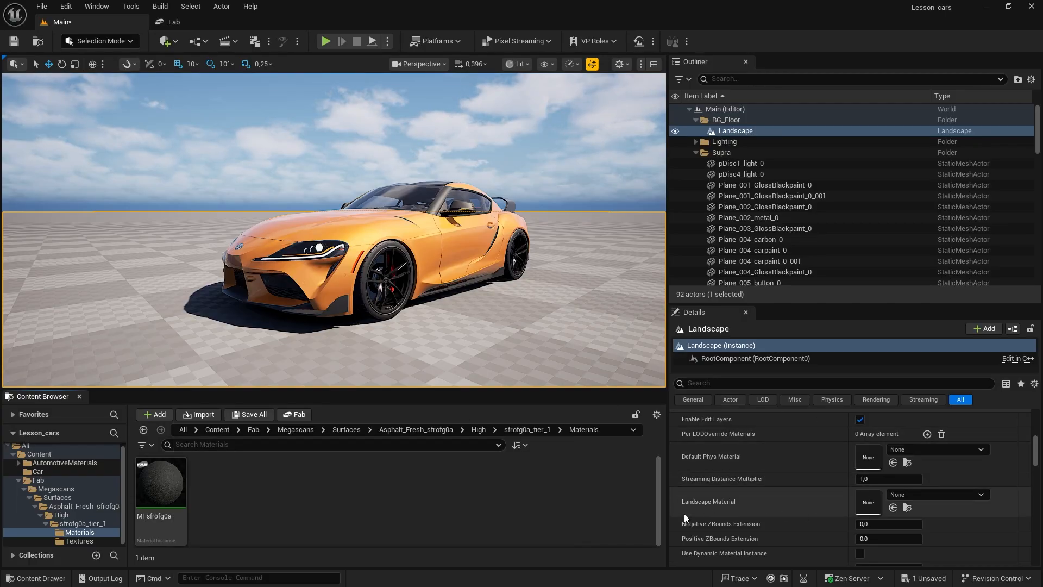
{"action": "left_click", "coordinate": [158, 489]}
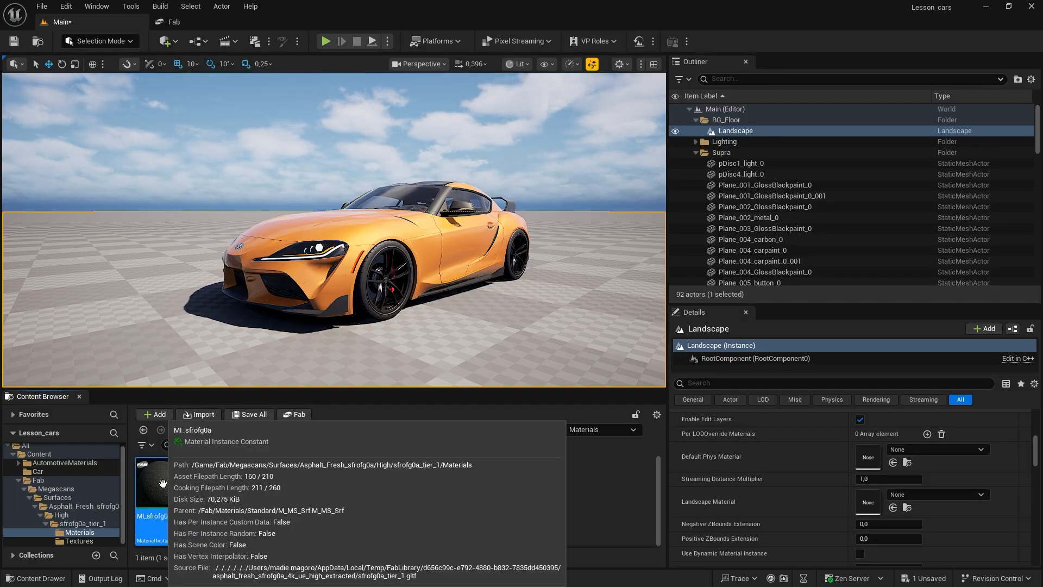
{"action": "left_click_drag", "start_coordinate": [159, 489], "coordinate": [792, 567]}
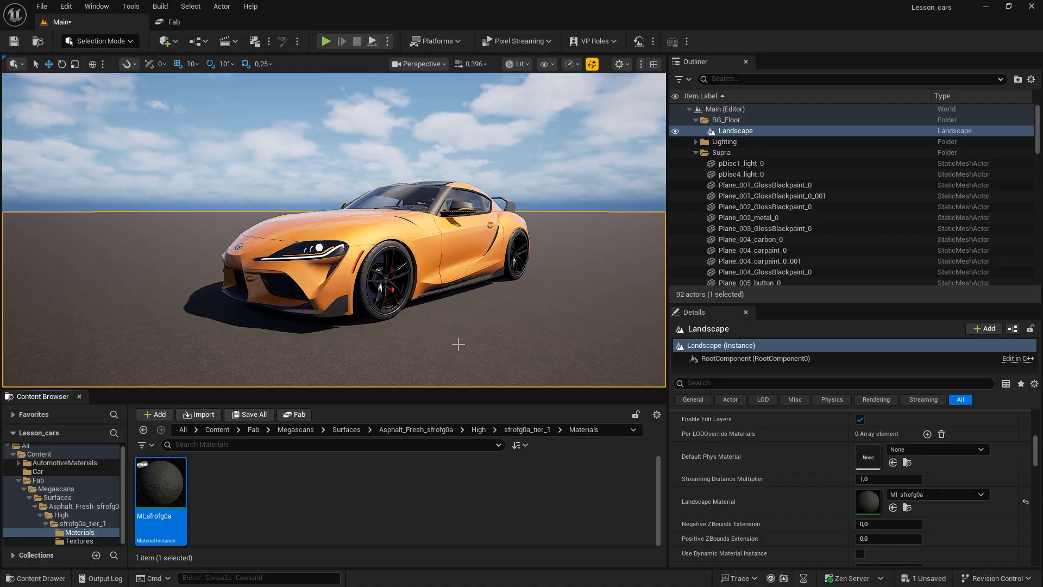
Step: Inspect the asphalt ground around the car from near and far for the scale of its texture
{"action": "right_click_drag", "start_coordinate": [458, 344], "coordinate": [444, 399]}
{"action": "key", "text": "w"}
{"action": "key", "text": "s"}
{"action": "key", "text": "s"}
{"action": "key", "text": "w"}
{"action": "key", "text": "s"}
{"action": "key", "text": "e"}
{"action": "key", "text": "d"}
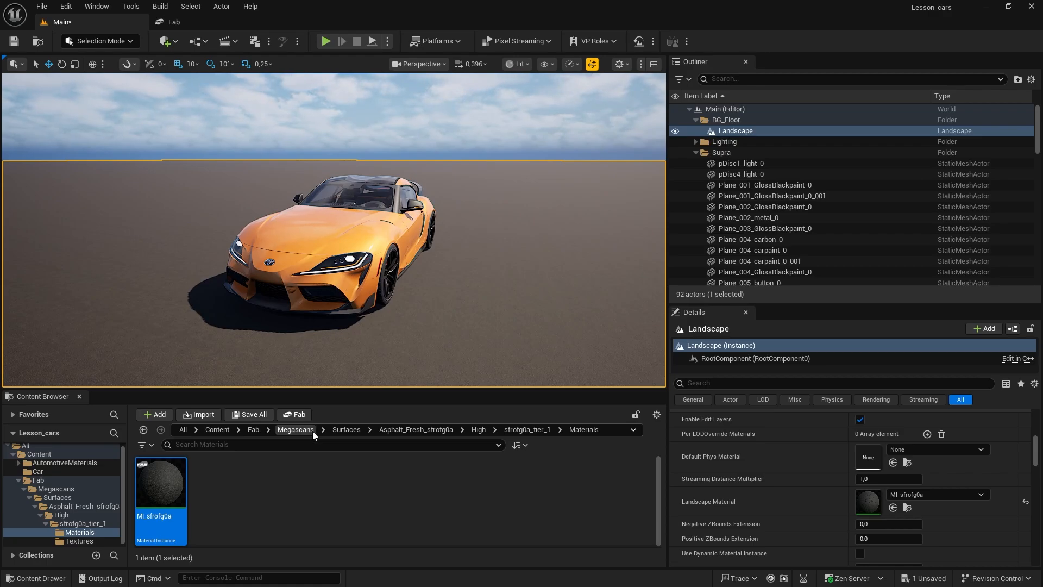
Step: Open the MI_sfrofg0a material instance with its Tiling override enabled, and move its editor window so the car stays visible
{"action": "mouse_move", "coordinate": [162, 483]}
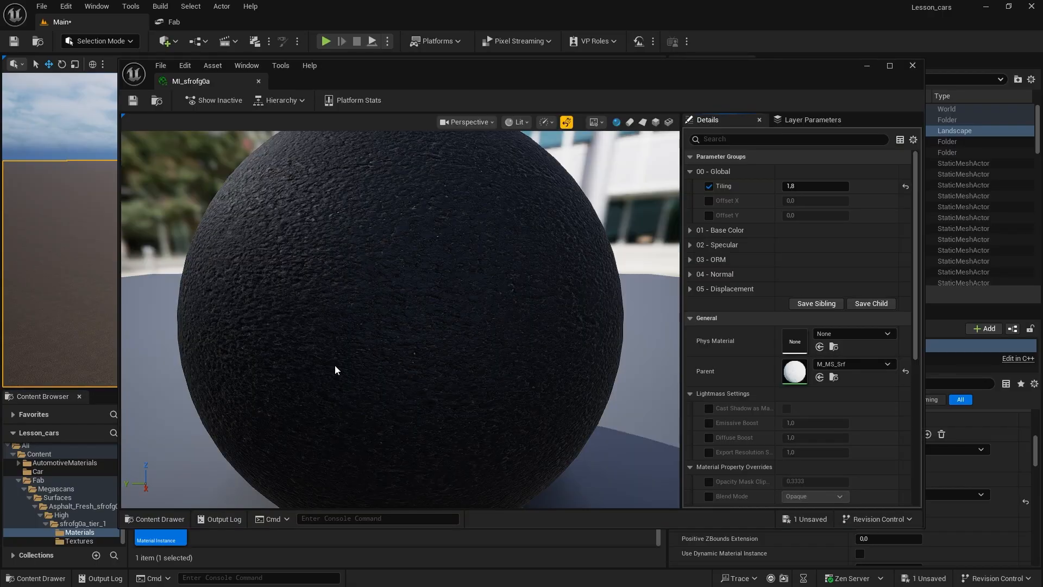
{"action": "left_click_drag", "start_coordinate": [548, 72], "coordinate": [461, 189]}
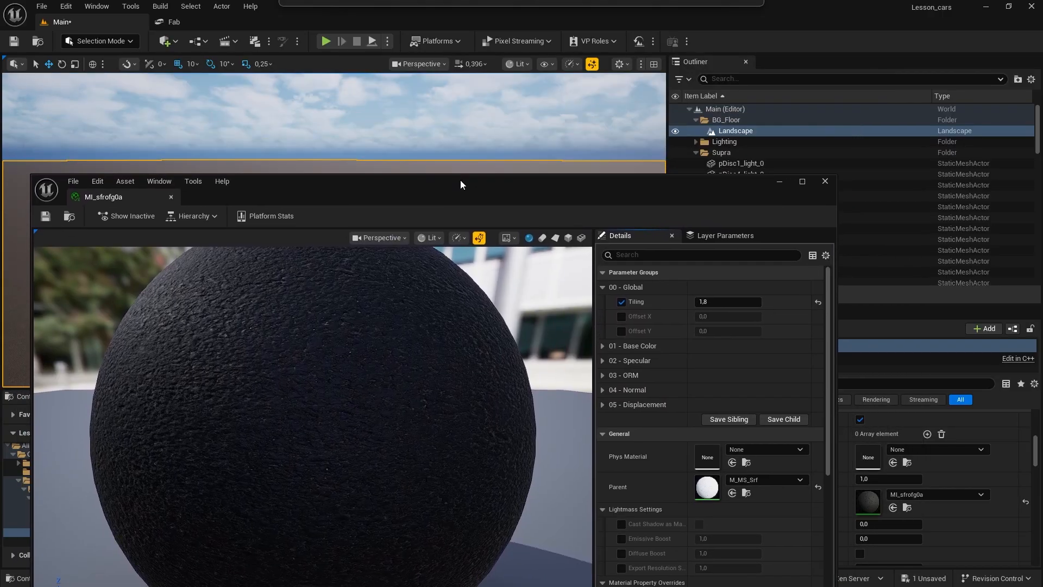
{"action": "left_click", "coordinate": [622, 304]}
{"action": "left_click", "coordinate": [620, 303]}
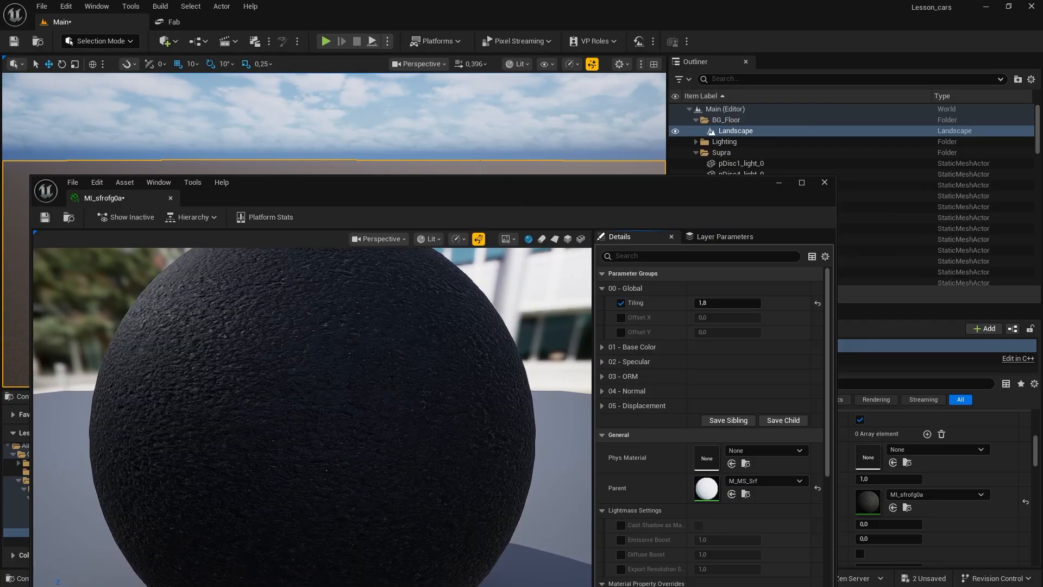
{"action": "left_click_drag", "start_coordinate": [445, 186], "coordinate": [295, 268]}
Step: Set the Tiling of the MI_sfrofg0a asphalt material instance to 1,0
{"action": "left_click", "coordinate": [563, 385]}
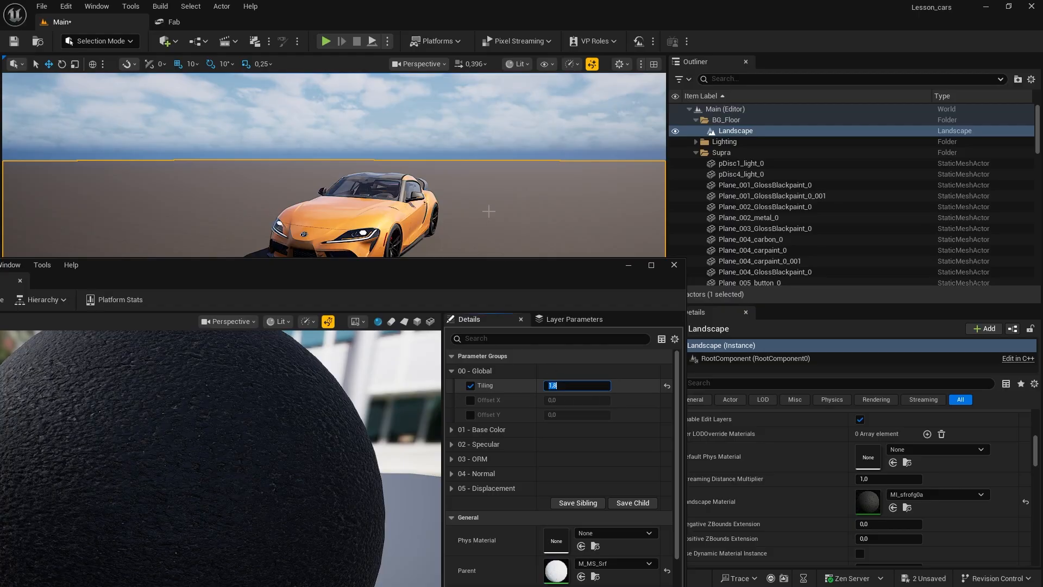
{"action": "right_click_drag", "start_coordinate": [489, 211], "coordinate": [489, 278]}
{"action": "key", "text": "w"}
{"action": "left_click", "coordinate": [570, 384]}
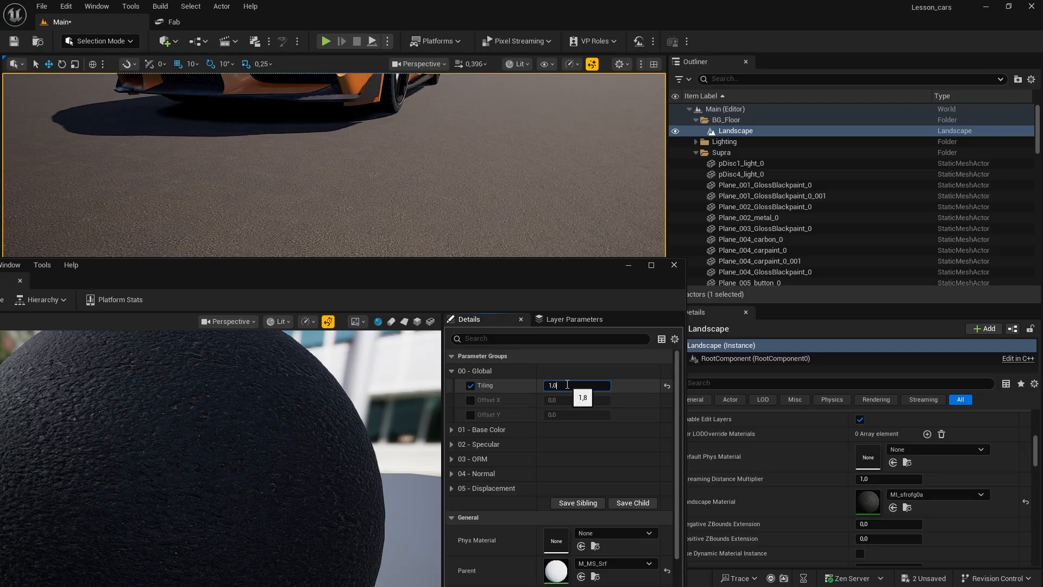
{"action": "type", "text": "1,0"}
{"action": "key", "text": "Return"}
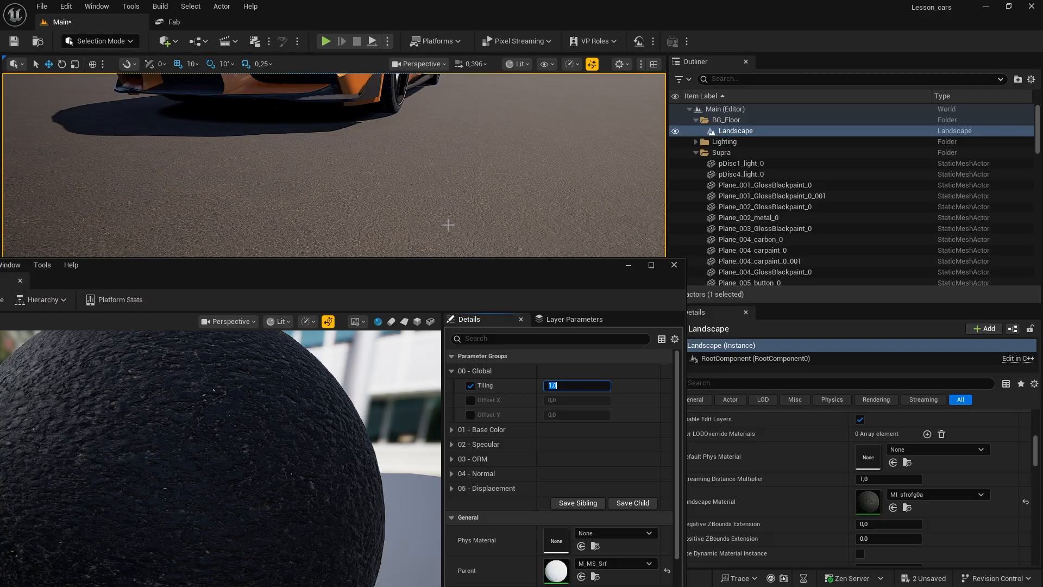
Step: Save the MI_sfrofg0a material instance and minimize its editor window
{"action": "left_click_drag", "start_coordinate": [389, 280], "coordinate": [613, 282]}
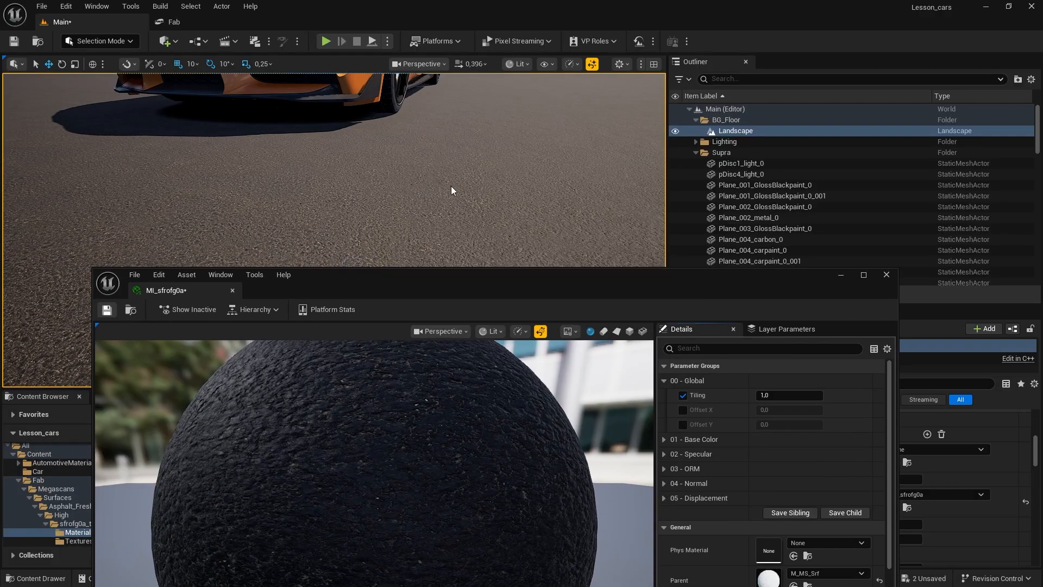
{"action": "key", "text": "ctrl+s"}
{"action": "left_click", "coordinate": [841, 275]}
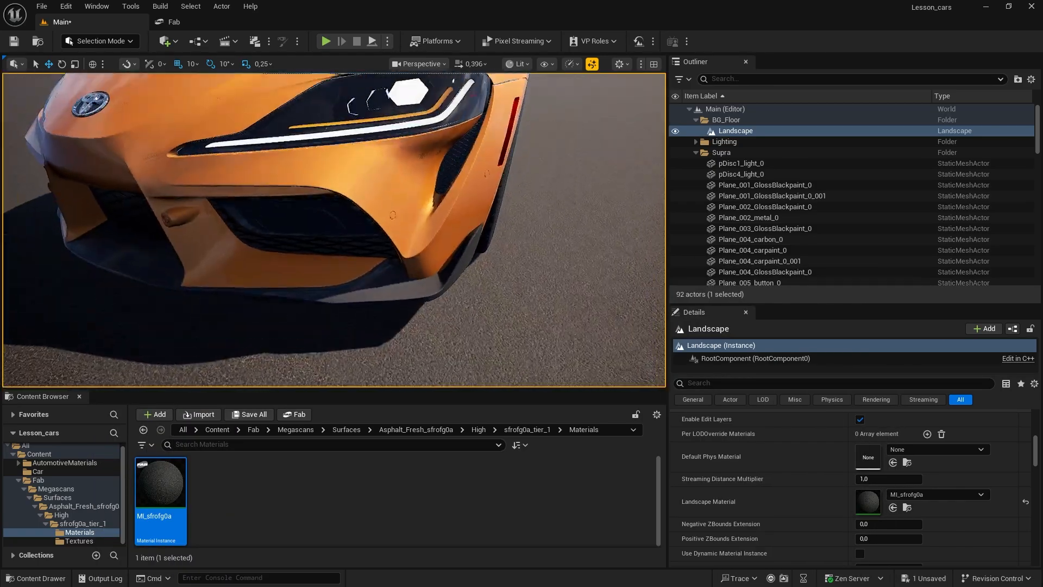
Step: Search the Fab library for "curb" assets
{"action": "right_click_drag", "start_coordinate": [334, 230], "coordinate": [426, 224]}
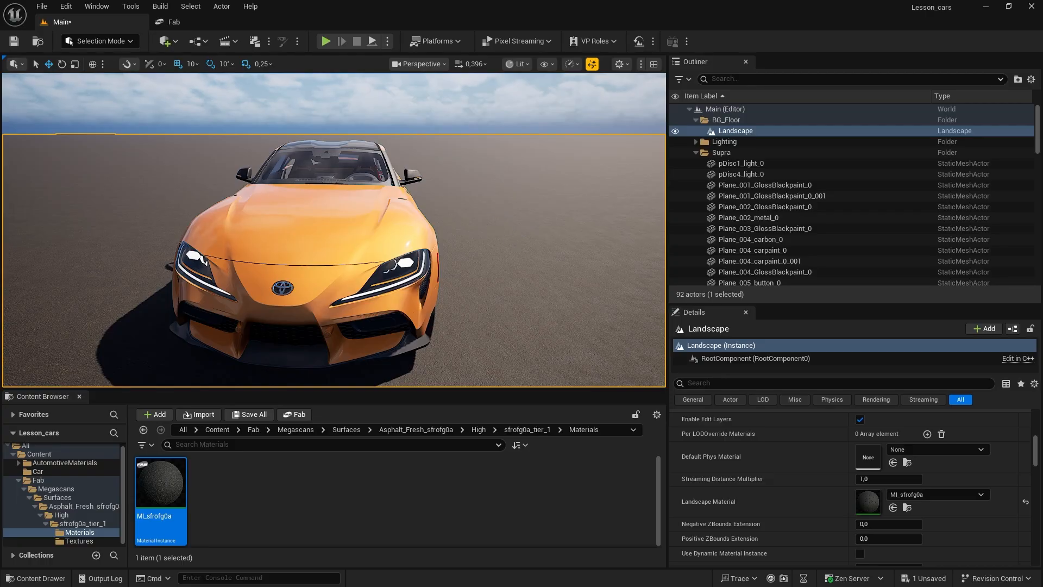
{"action": "right_click_drag", "start_coordinate": [427, 224], "coordinate": [504, 248]}
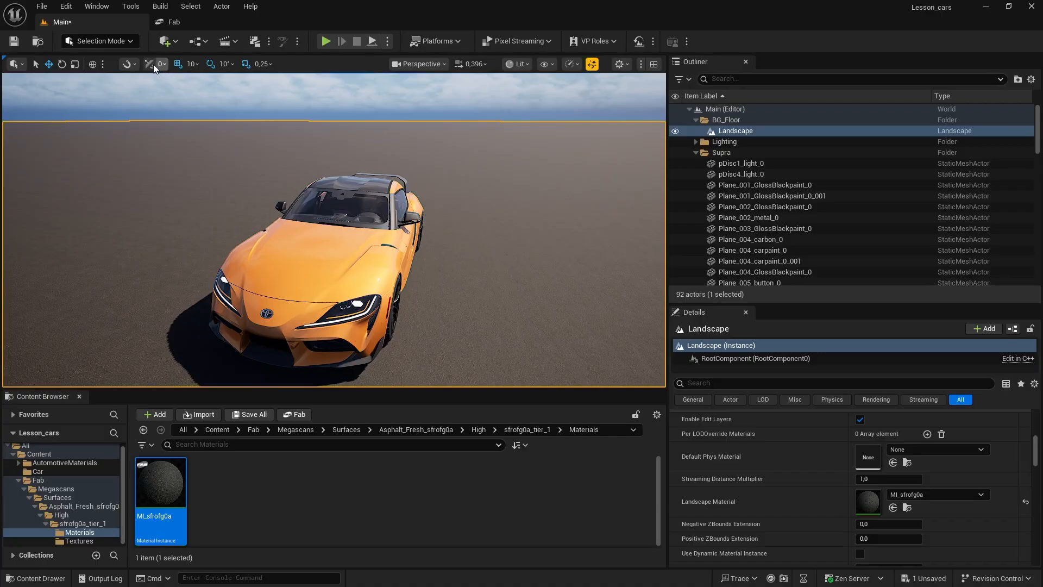
{"action": "left_click", "coordinate": [184, 21]}
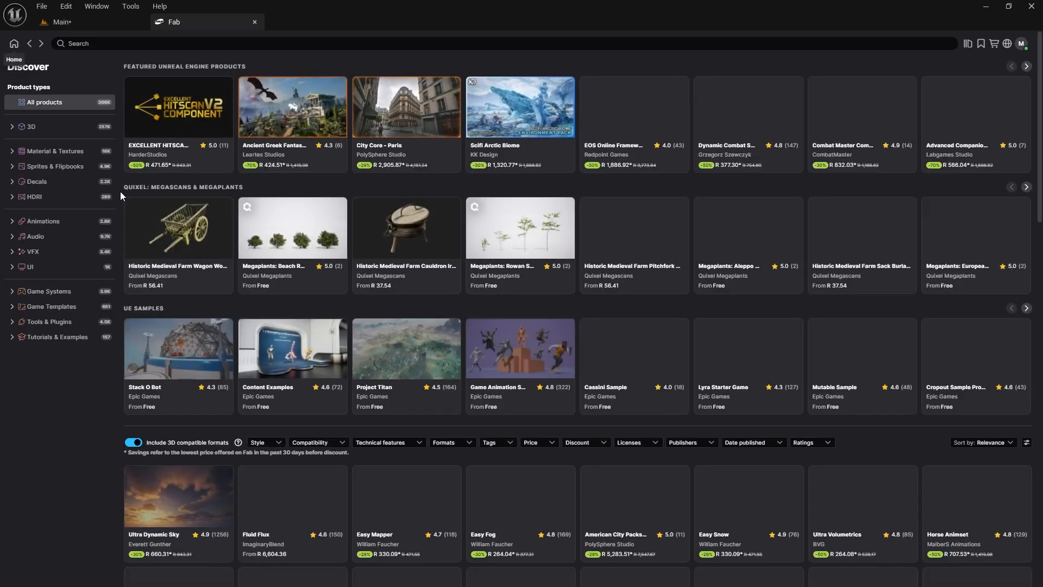
{"action": "left_click", "coordinate": [91, 43]}
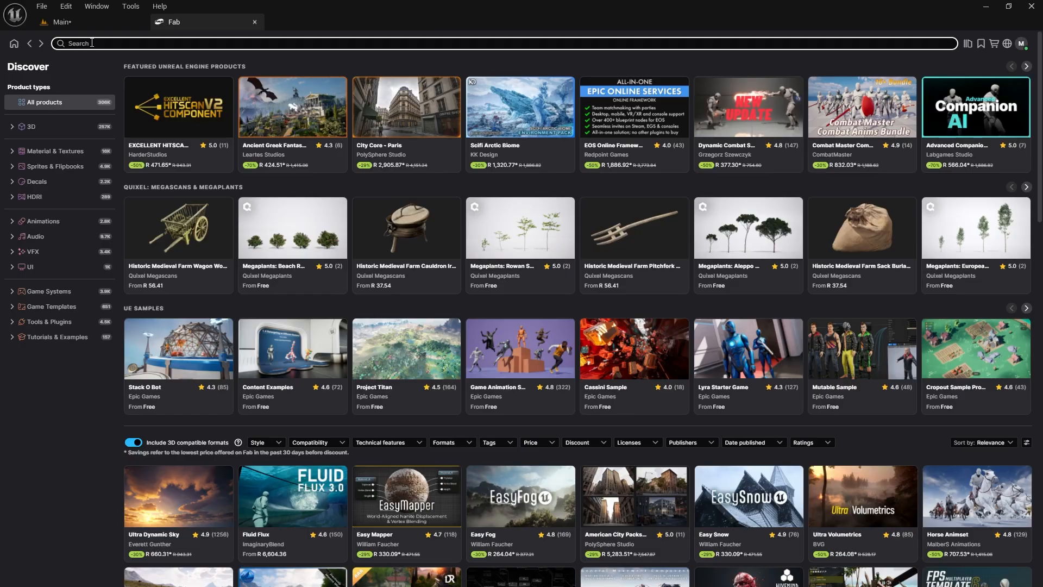
{"action": "type", "text": "curb"}
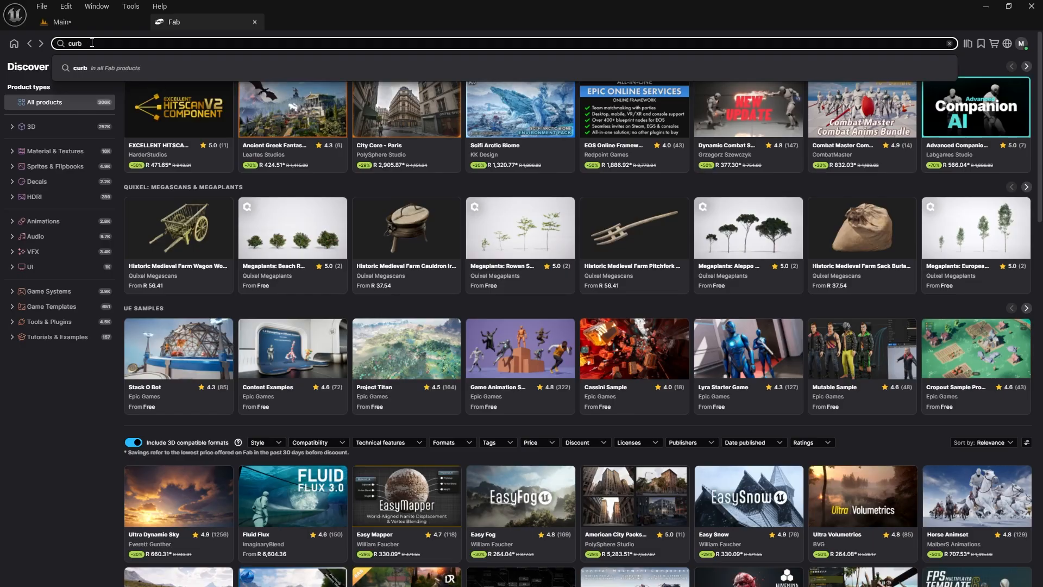
{"action": "key", "text": "Return"}
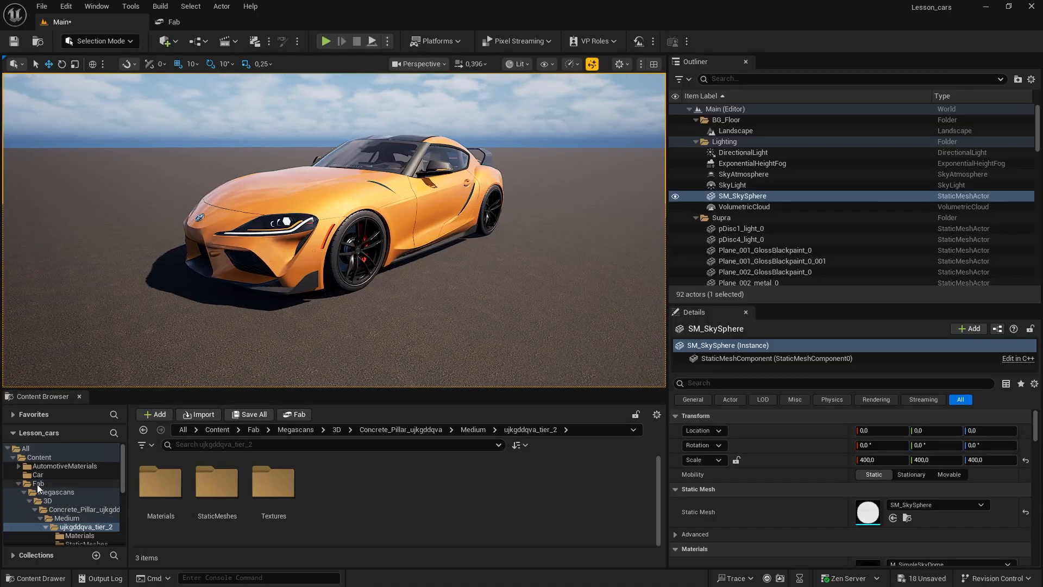
Step: Open the 3D folder of the project's Fab Megascans content
{"action": "left_click", "coordinate": [37, 484]}
{"action": "left_click", "coordinate": [45, 491]}
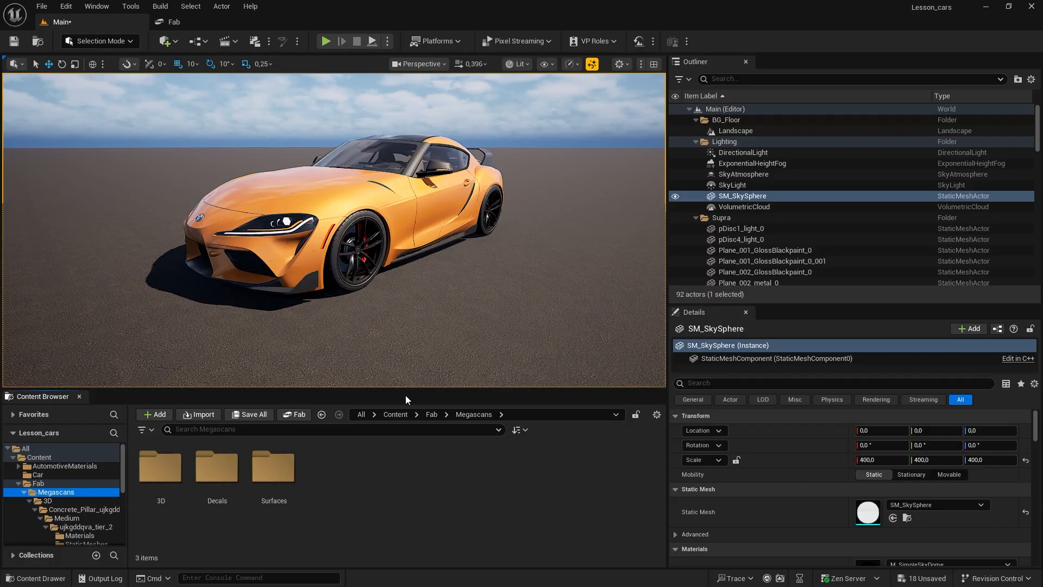
{"action": "key", "text": "a"}
{"action": "right_click_drag", "start_coordinate": [441, 285], "coordinate": [489, 287]}
{"action": "key", "text": "w"}
{"action": "key", "text": "s"}
{"action": "double_click", "coordinate": [170, 486]}
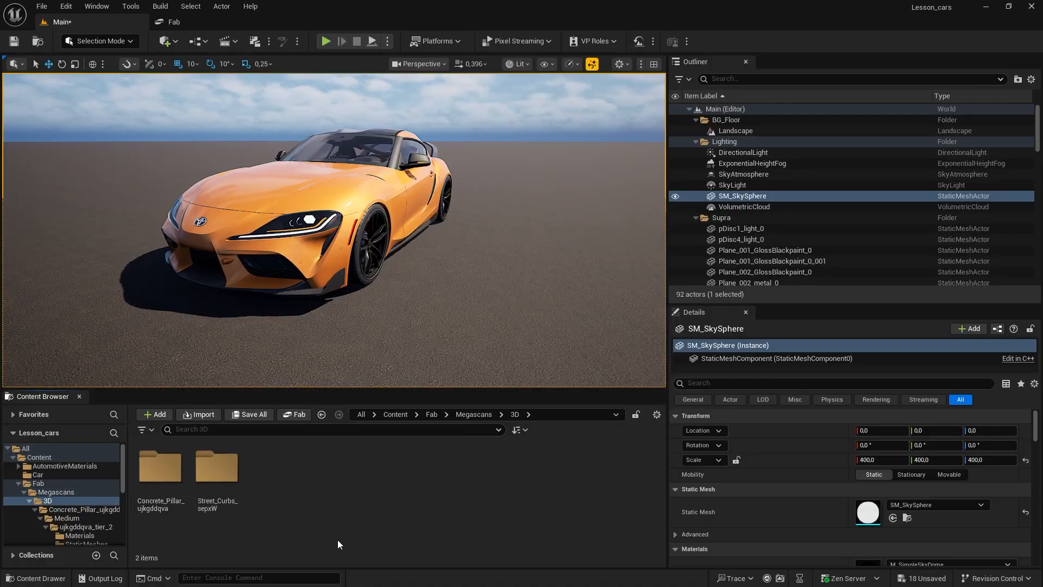
Step: Open the StaticMeshes folder of the Street_Curbs_sepxW asset, inside High and sepxW_tier_1
{"action": "double_click", "coordinate": [217, 468]}
{"action": "left_click", "coordinate": [180, 488]}
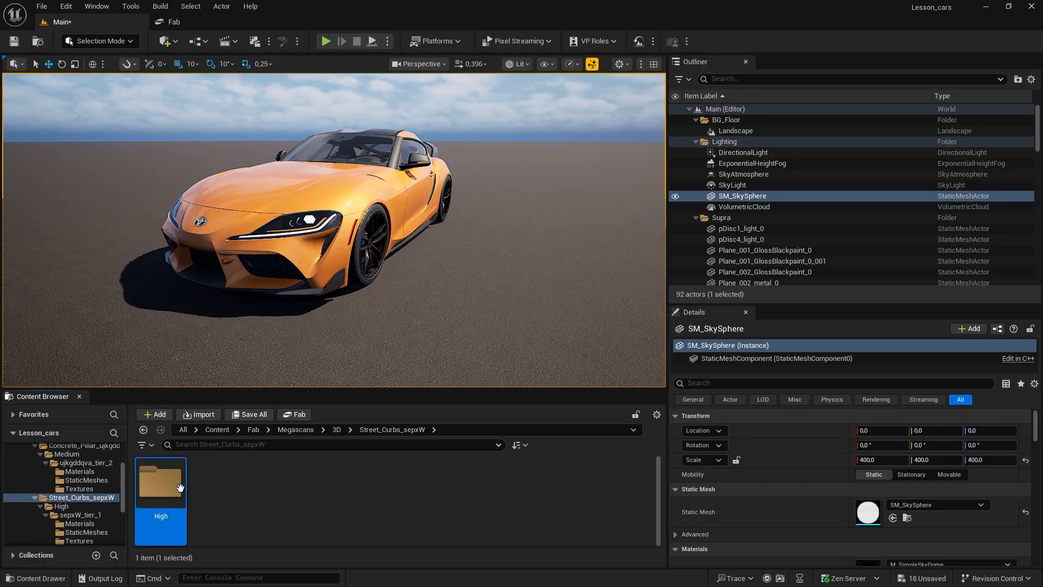
{"action": "double_click", "coordinate": [180, 487]}
{"action": "left_click", "coordinate": [173, 483]}
{"action": "double_click", "coordinate": [173, 484]}
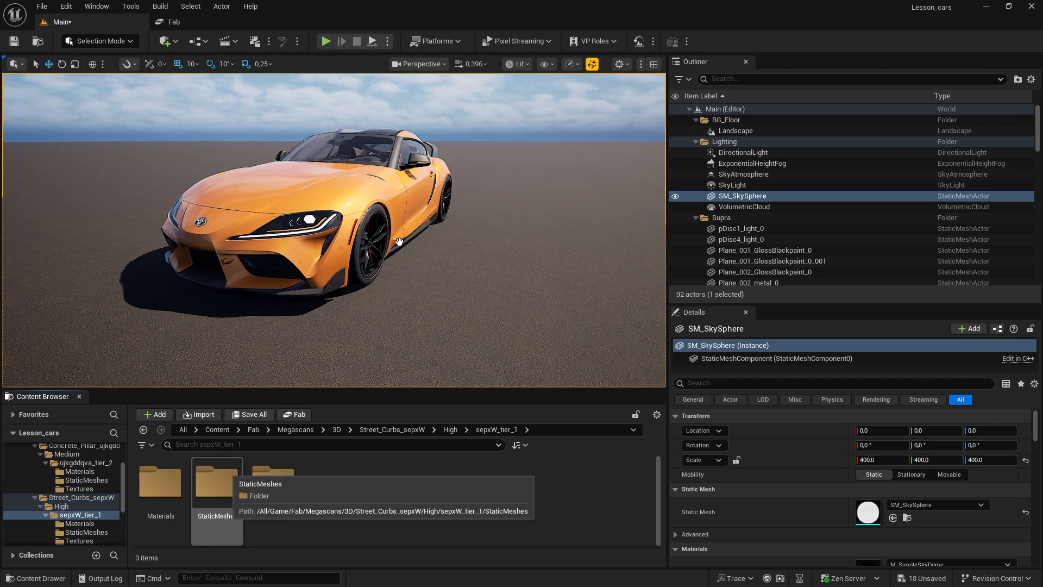
{"action": "right_click_drag", "start_coordinate": [326, 250], "coordinate": [141, 252]}
{"action": "key", "text": "d"}
{"action": "double_click", "coordinate": [217, 482]}
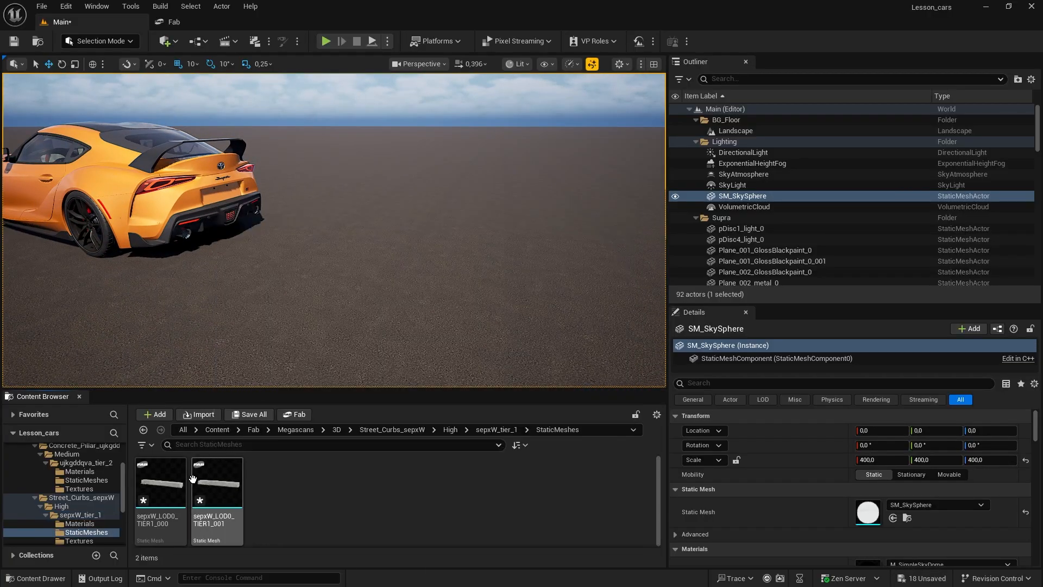
Step: Place the sepxW_LOD0_TIER1_000 curb mesh on the ground behind the car, at about X -390, Y 860
{"action": "left_click_drag", "start_coordinate": [161, 485], "coordinate": [315, 243]}
{"action": "key", "text": "d"}
{"action": "right_click_drag", "start_coordinate": [389, 250], "coordinate": [315, 266]}
{"action": "key", "text": "d"}
{"action": "key", "text": "a"}
{"action": "key", "text": "a"}
{"action": "right_click_drag", "start_coordinate": [315, 185], "coordinate": [380, 182]}
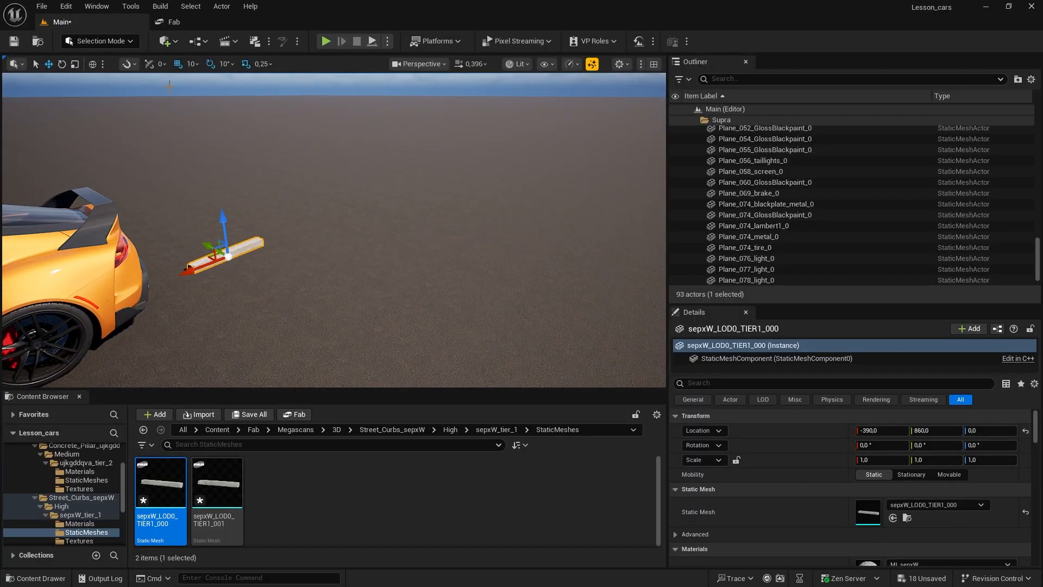
Step: Rotate the curb -90° about Z so it lies across the car's rear, and scale it uniformly to 1,25
{"action": "key", "text": "e"}
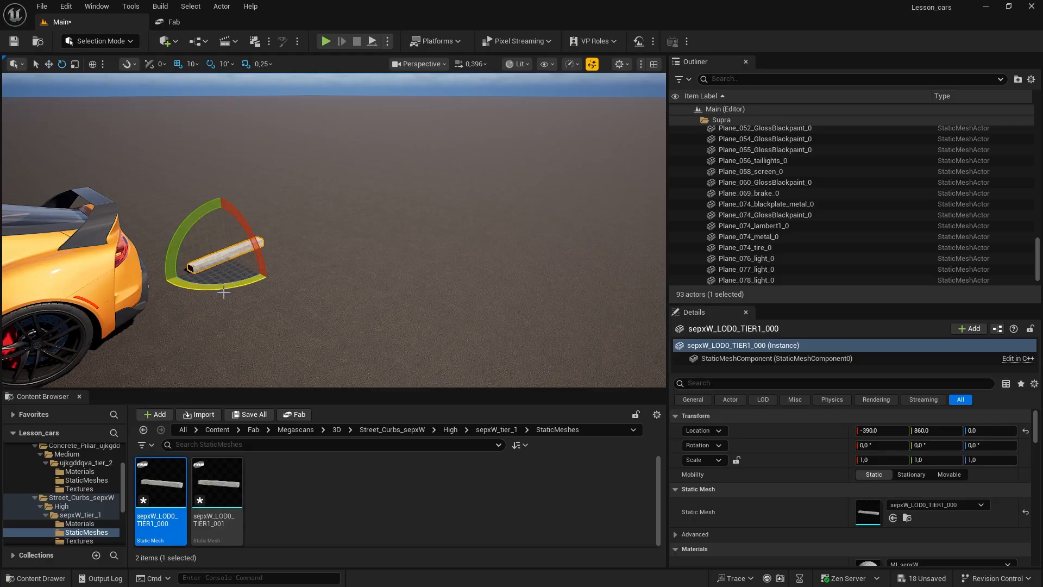
{"action": "left_click_drag", "start_coordinate": [223, 289], "coordinate": [226, 320]}
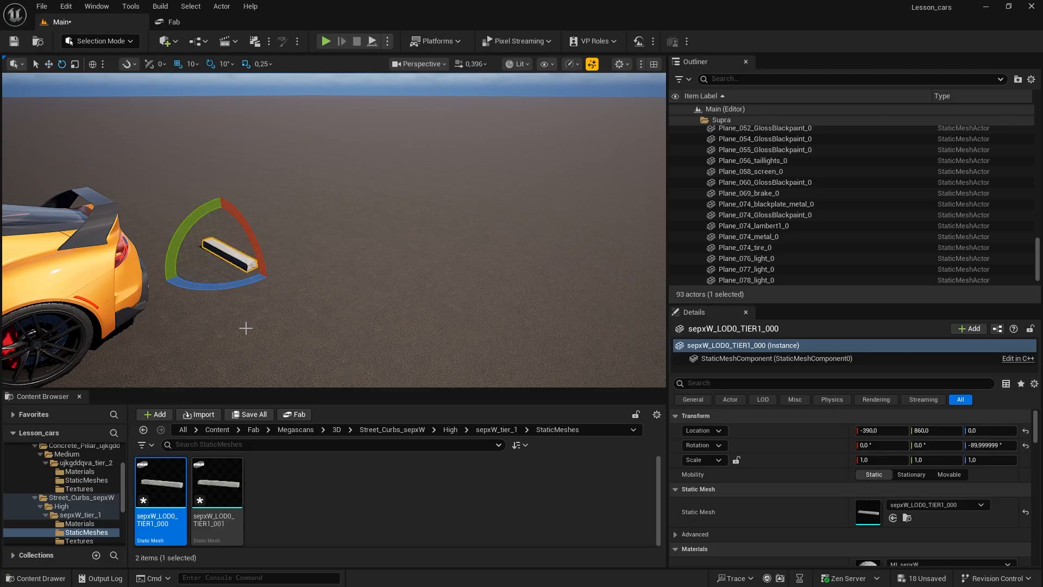
{"action": "key", "text": "r"}
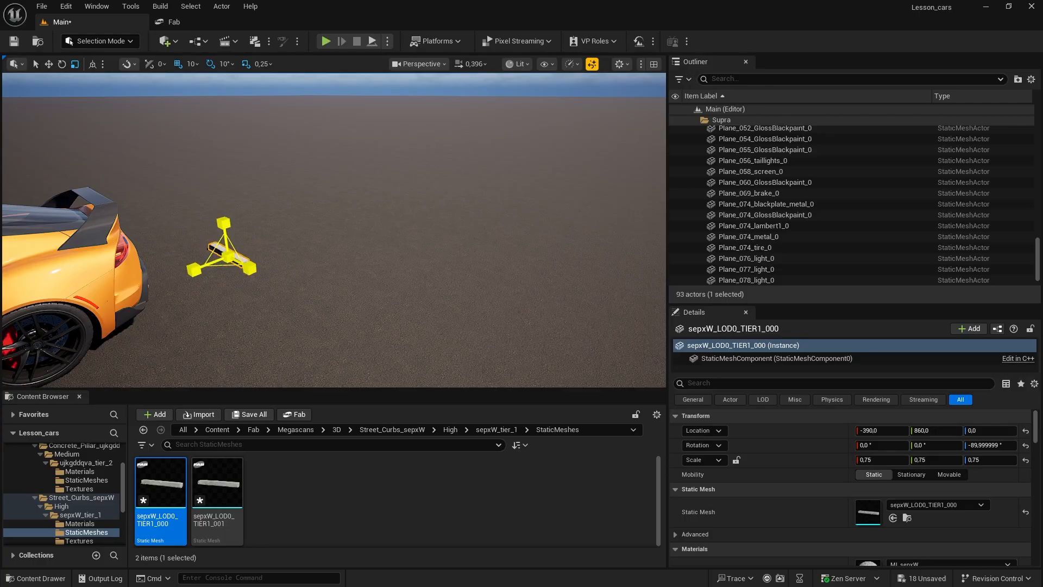
{"action": "left_click_drag", "start_coordinate": [228, 256], "coordinate": [163, 224]}
{"action": "right_click_drag", "start_coordinate": [302, 248], "coordinate": [233, 261]}
{"action": "left_click_drag", "start_coordinate": [239, 238], "coordinate": [219, 251]}
{"action": "left_click_drag", "start_coordinate": [287, 256], "coordinate": [441, 222], "text": "alt"}
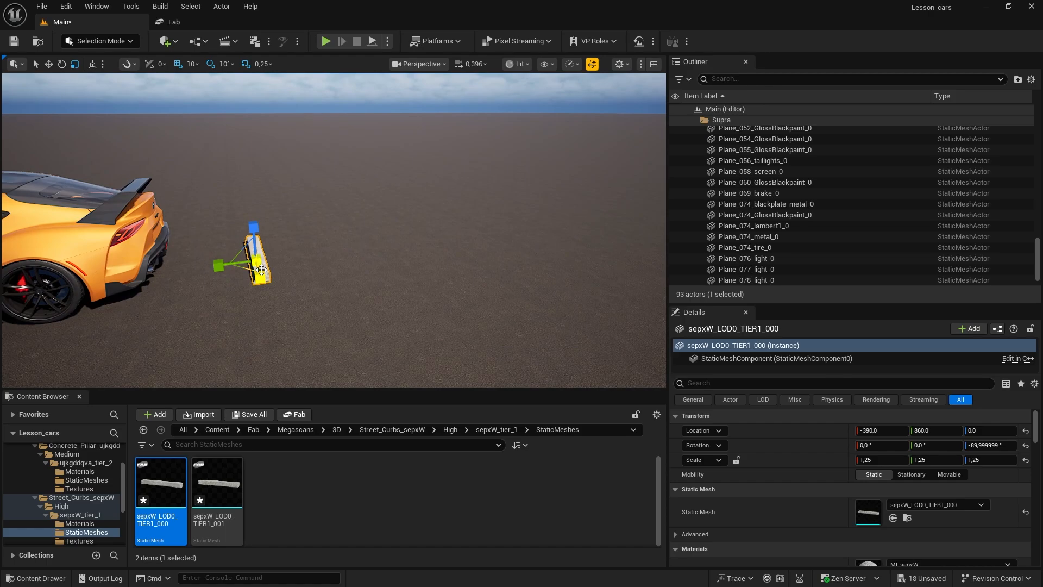
Step: Move the curb along X toward the car's rear bumper, to X -330
{"action": "key", "text": "w"}
{"action": "left_click_drag", "start_coordinate": [217, 267], "coordinate": [167, 273]}
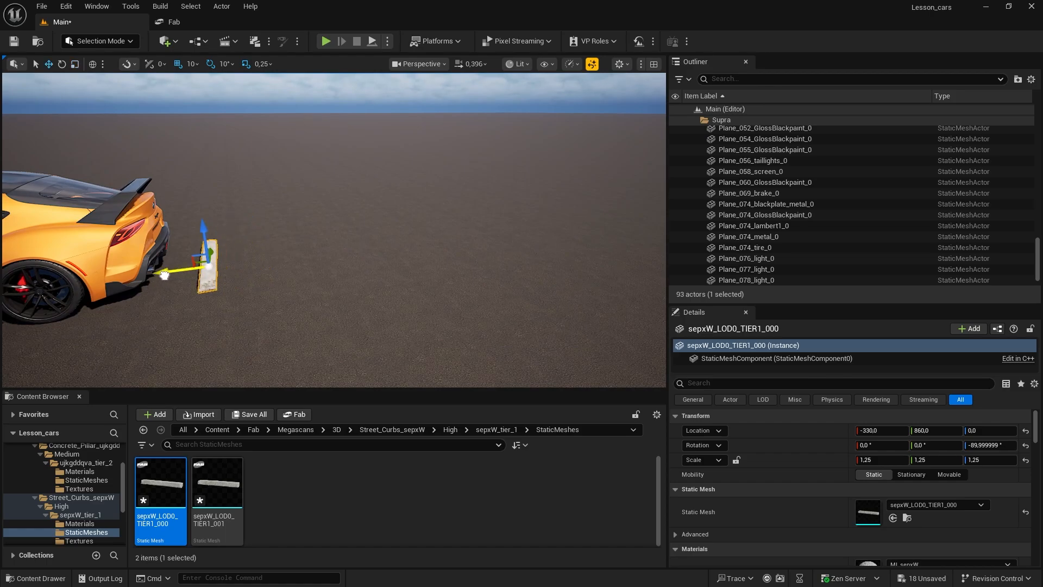
{"action": "left_click_drag", "start_coordinate": [231, 298], "coordinate": [299, 287], "text": "alt"}
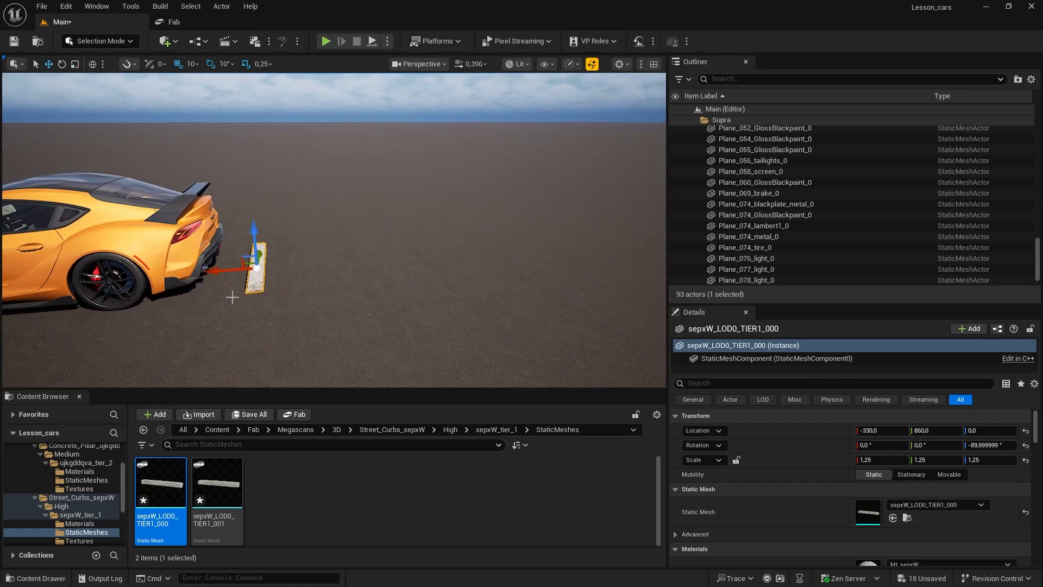
{"action": "key", "text": "e"}
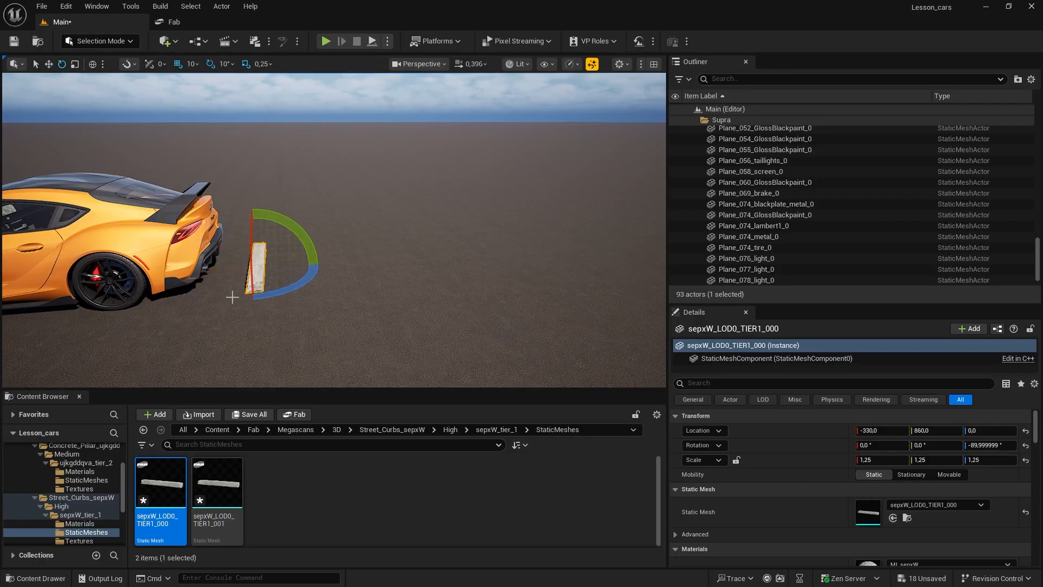
{"action": "key", "text": "r"}
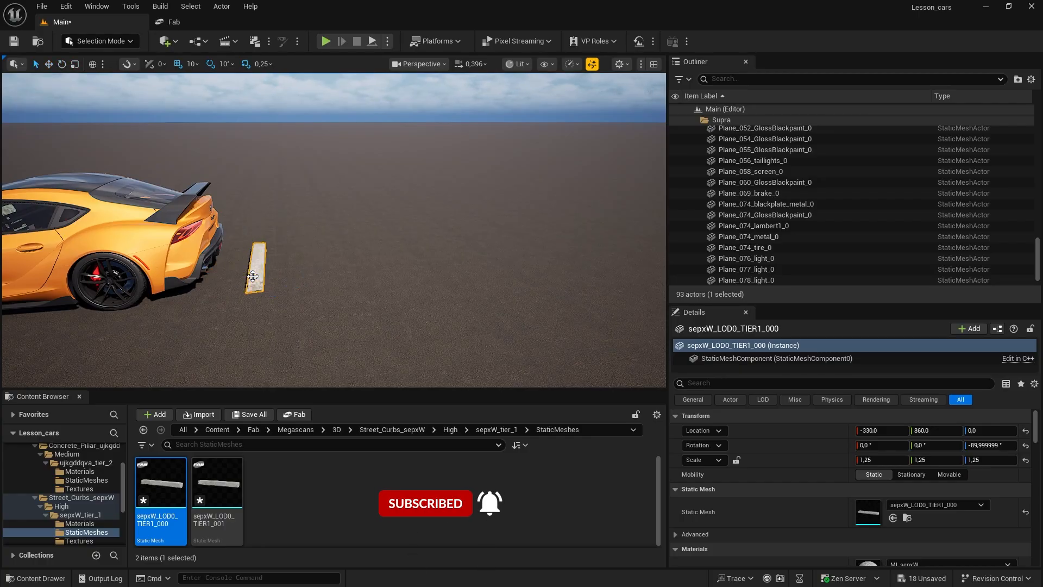
Step: Reselect the curb and shift it closer to the car's rear wheels, to X -310
{"action": "left_click", "coordinate": [168, 255]}
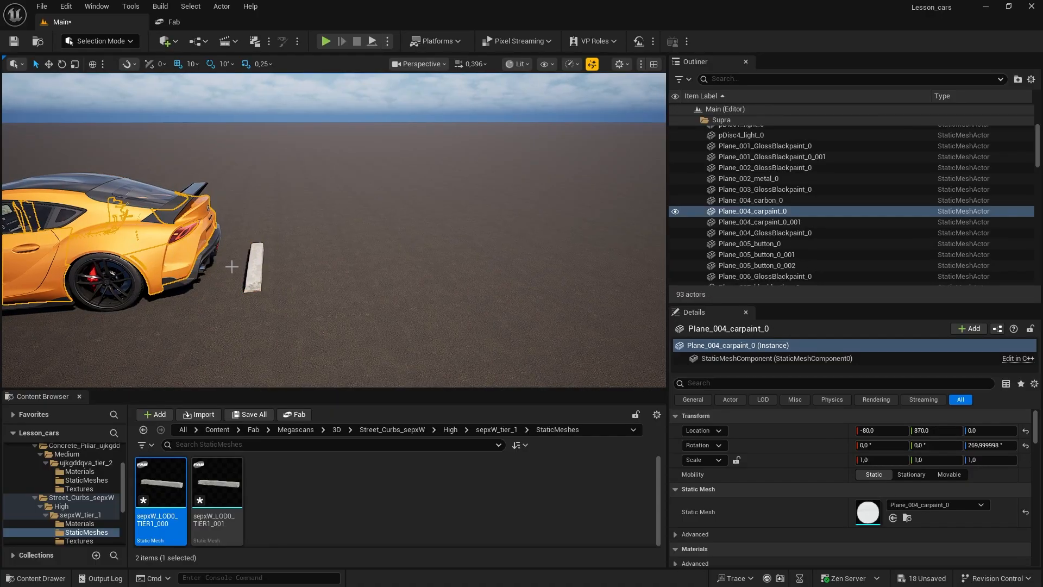
{"action": "left_click", "coordinate": [255, 269]}
{"action": "mouse_move", "coordinate": [311, 297]}
{"action": "right_mouse_down"}
{"action": "mouse_move", "coordinate": [244, 296]}
{"action": "mouse_move", "coordinate": [369, 309]}
{"action": "mouse_move", "coordinate": [293, 303]}
{"action": "mouse_move", "coordinate": [326, 301]}
{"action": "mouse_move", "coordinate": [312, 297]}
{"action": "right_mouse_up"}
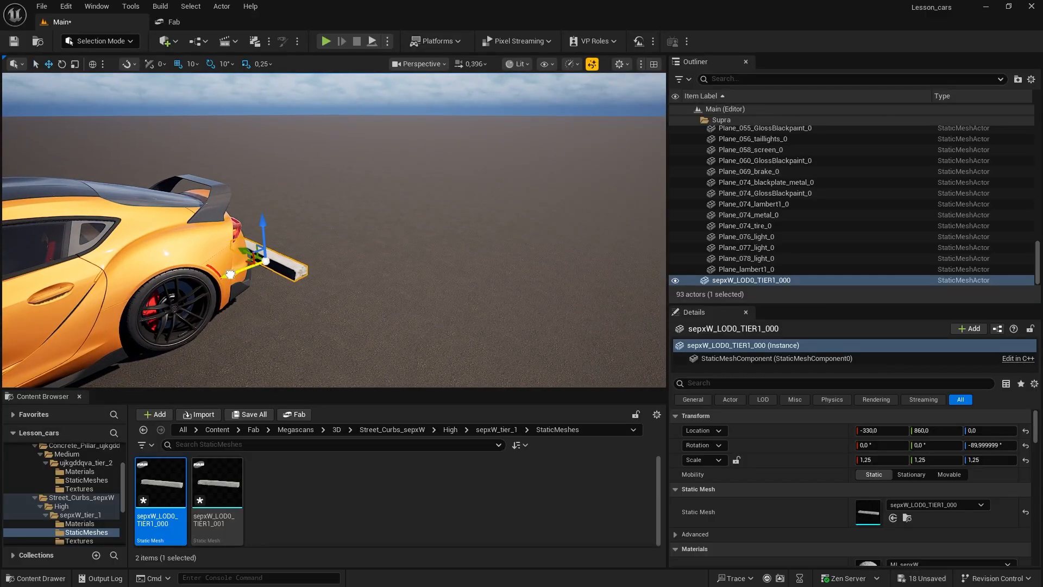
{"action": "left_click_drag", "start_coordinate": [231, 274], "coordinate": [224, 276]}
{"action": "right_click_drag", "start_coordinate": [280, 295], "coordinate": [335, 275]}
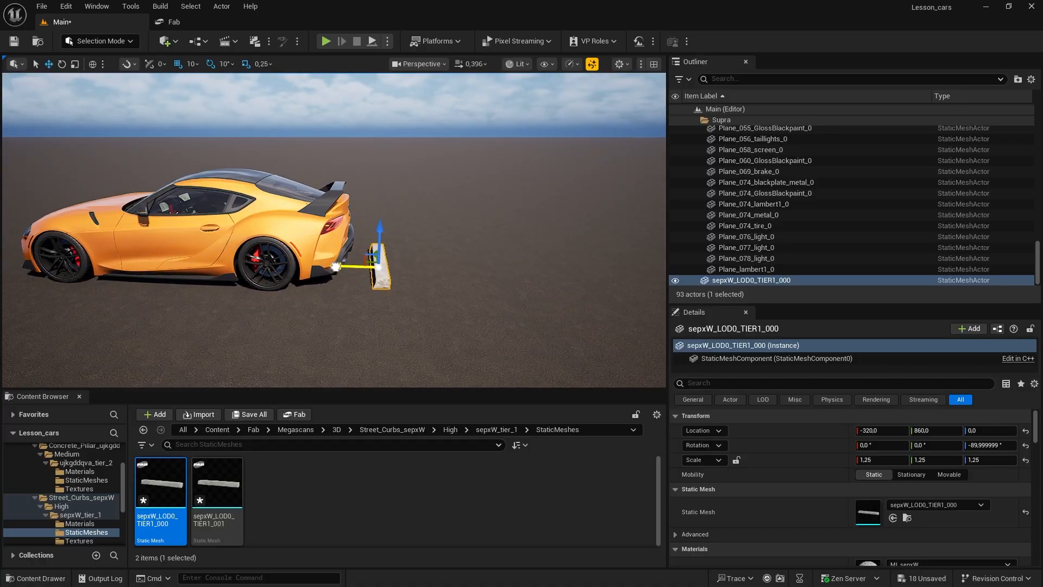
{"action": "left_click_drag", "start_coordinate": [335, 266], "coordinate": [330, 267]}
{"action": "right_click_drag", "start_coordinate": [358, 312], "coordinate": [293, 328]}
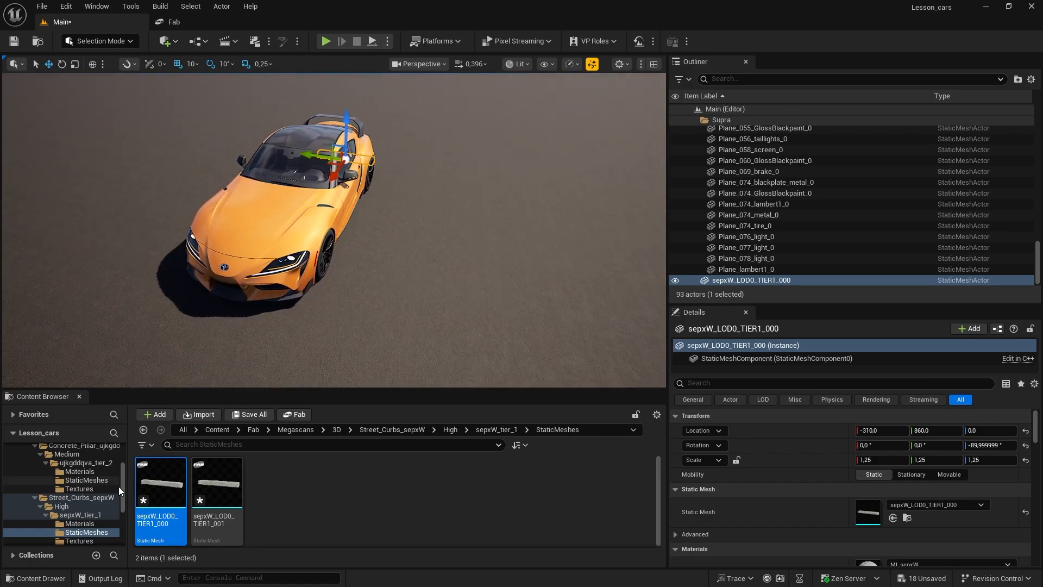
Step: Open the Materials folder of the Yellow_Road_Line_vixpceh decal in the Megascans Decals content
{"action": "left_click", "coordinate": [336, 430]}
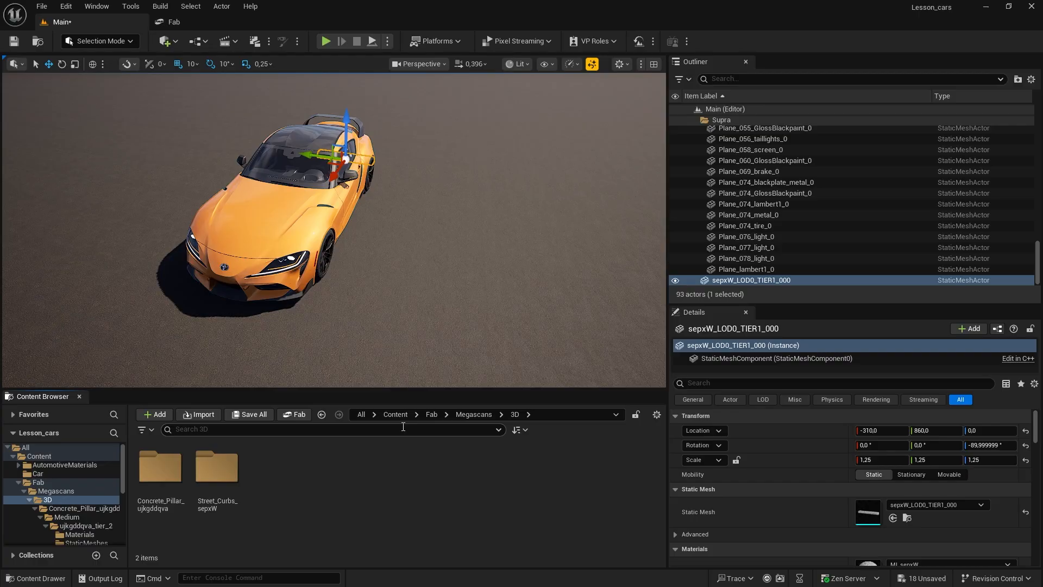
{"action": "left_click", "coordinate": [56, 492]}
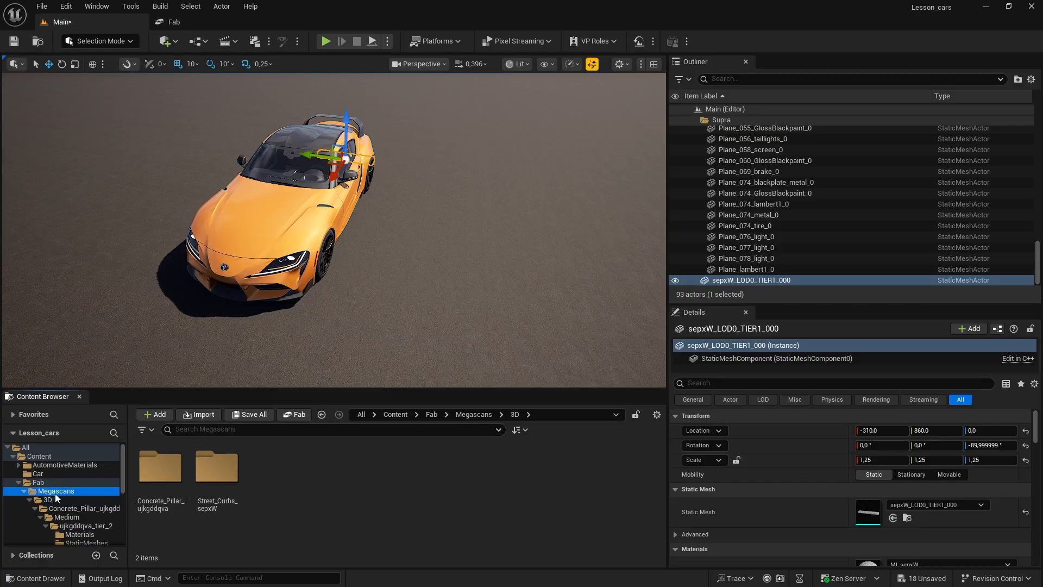
{"action": "double_click", "coordinate": [217, 467]}
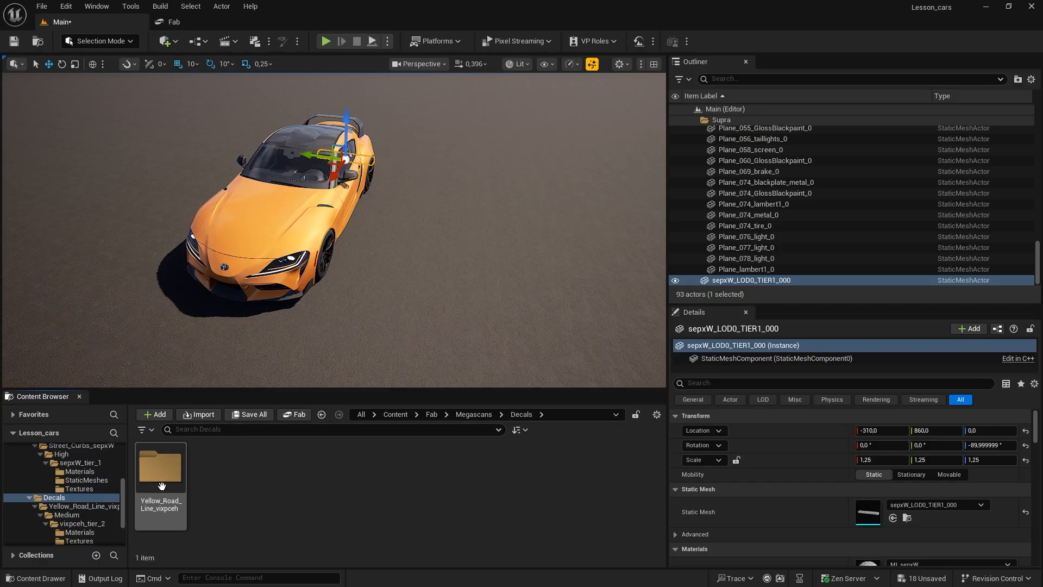
{"action": "double_click", "coordinate": [161, 483]}
{"action": "double_click", "coordinate": [160, 481]}
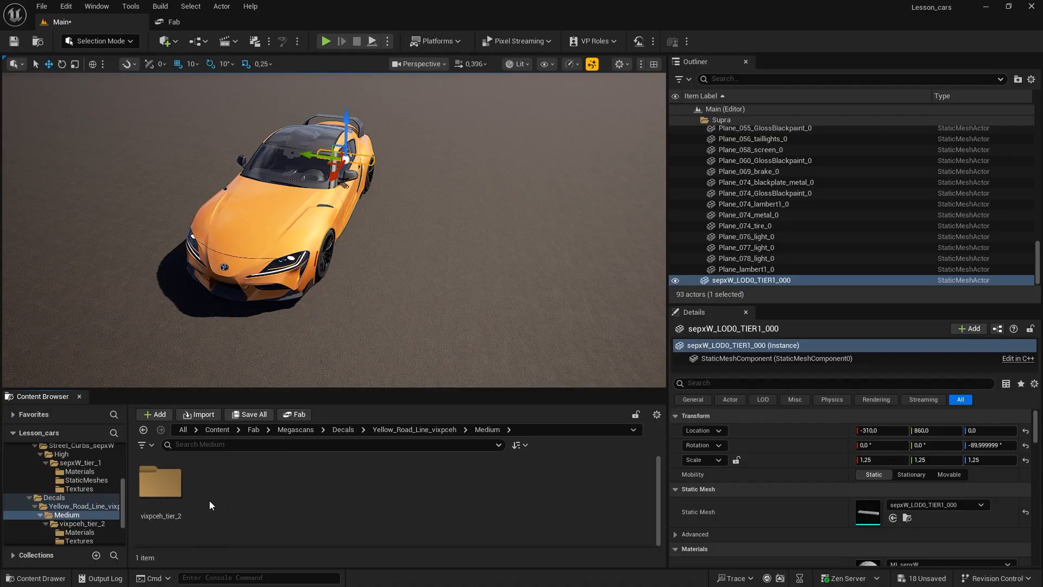
{"action": "double_click", "coordinate": [160, 481]}
{"action": "double_click", "coordinate": [161, 481]}
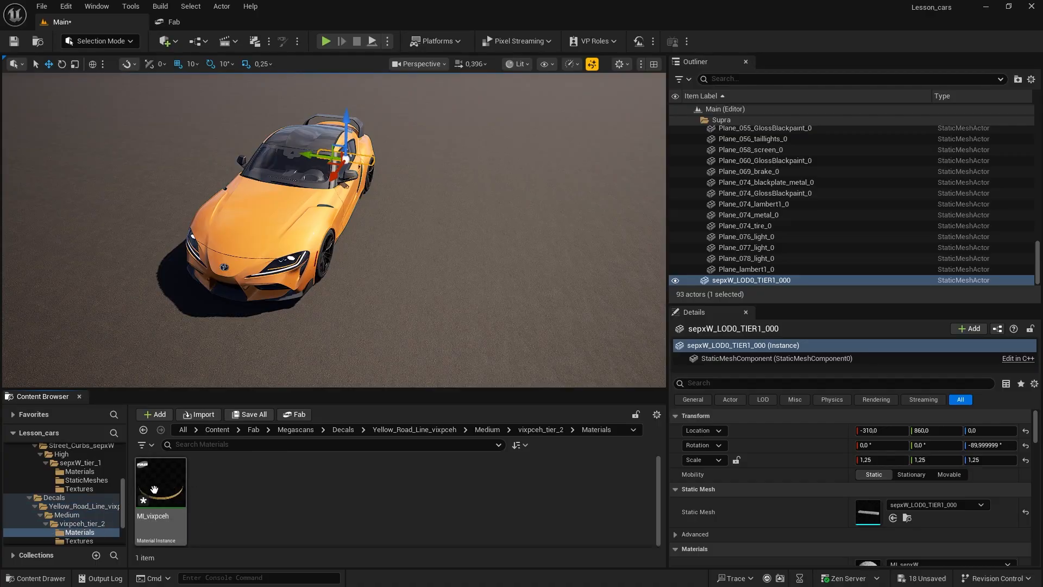
Step: Place the MI_vixpceh yellow road line decal on the asphalt along the car's left side
{"action": "left_click_drag", "start_coordinate": [155, 489], "coordinate": [359, 232]}
{"action": "left_click_drag", "start_coordinate": [373, 200], "coordinate": [400, 228]}
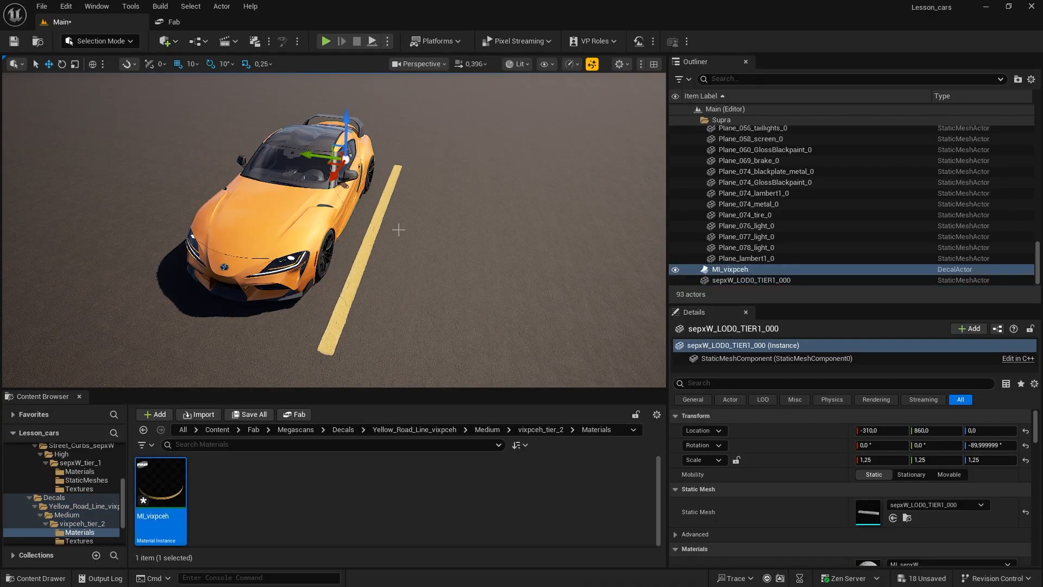
{"action": "left_click", "coordinate": [364, 251]}
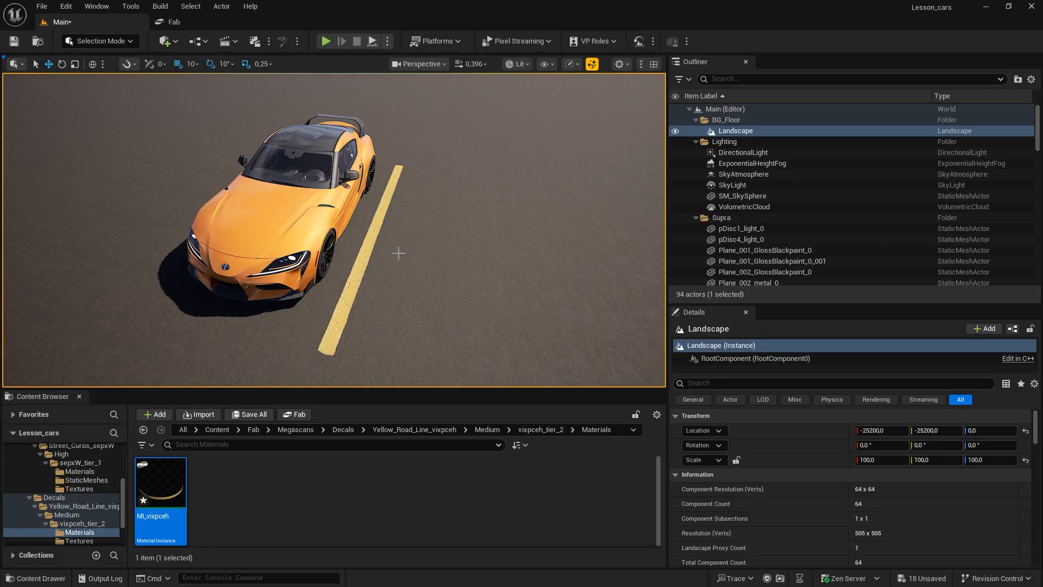
Step: Place a second MI_vixpceh yellow line decal along the car's right side and scale it to about 1,195 in X and 1,098 in Z
{"action": "right_click_drag", "start_coordinate": [426, 253], "coordinate": [369, 254]}
{"action": "right_click_drag", "start_coordinate": [586, 288], "coordinate": [498, 297]}
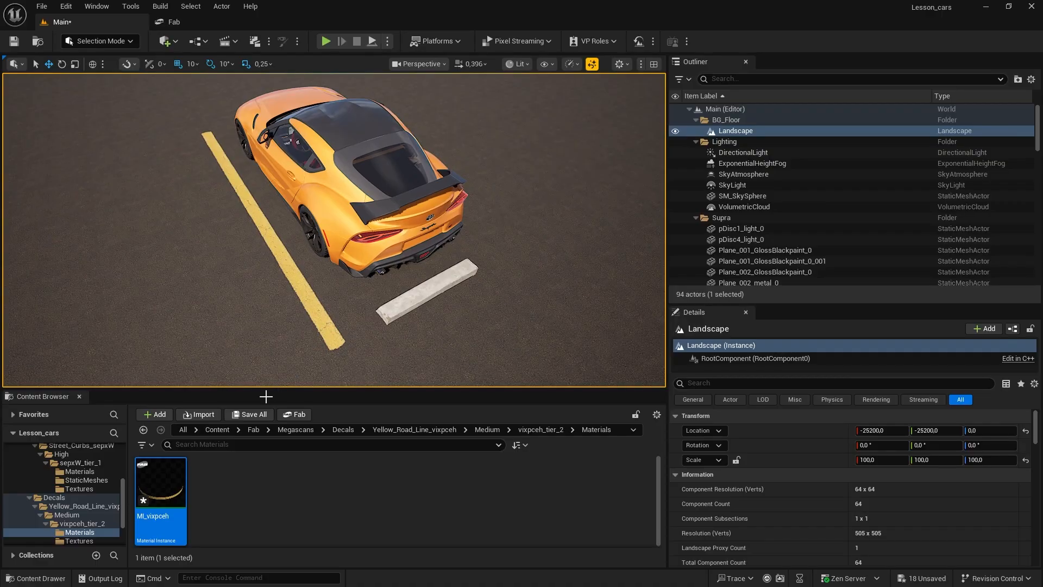
{"action": "left_click_drag", "start_coordinate": [161, 486], "coordinate": [493, 163]}
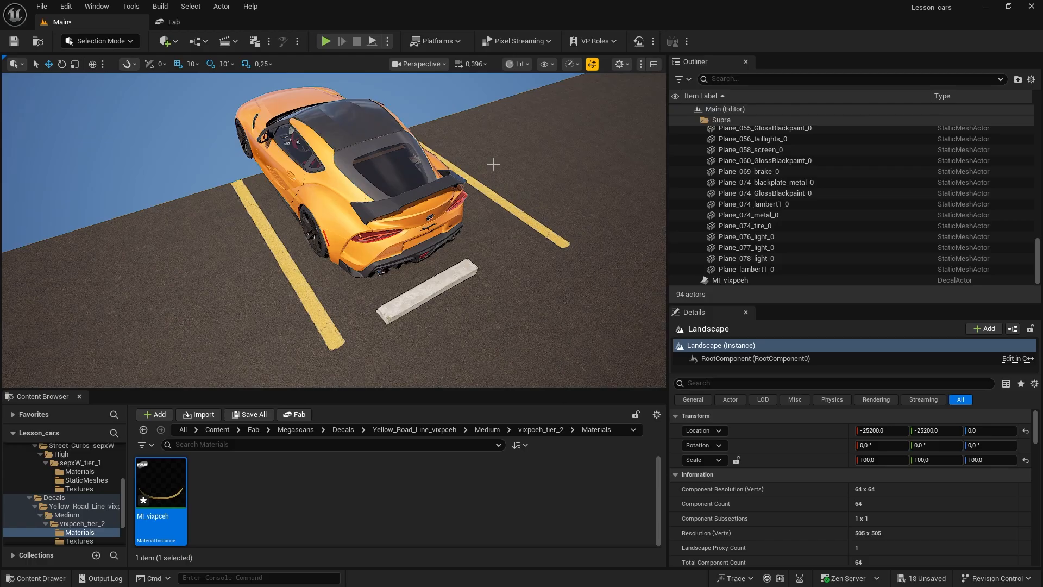
{"action": "mouse_move", "coordinate": [488, 229]}
{"action": "right_mouse_down"}
{"action": "mouse_move", "coordinate": [508, 218]}
{"action": "mouse_move", "coordinate": [565, 234]}
{"action": "mouse_move", "coordinate": [655, 234]}
{"action": "mouse_move", "coordinate": [636, 252]}
{"action": "mouse_move", "coordinate": [476, 231]}
{"action": "right_mouse_up"}
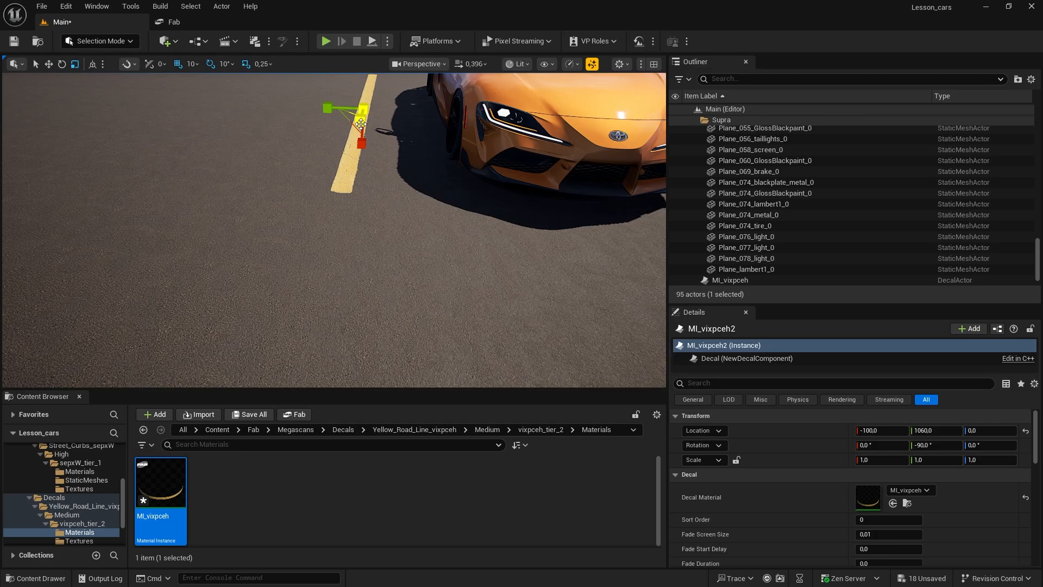
{"action": "key", "text": "f"}
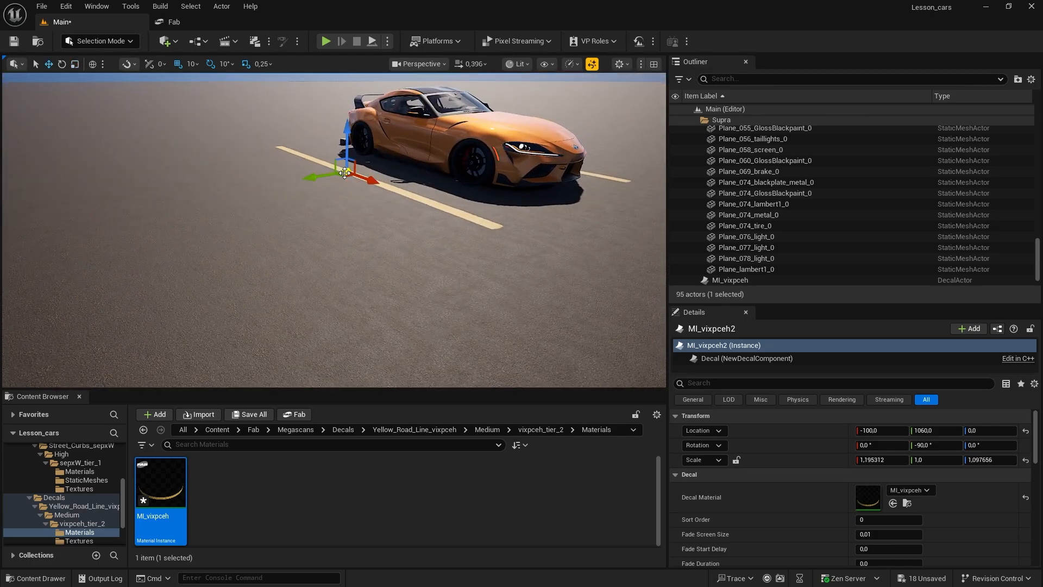
Step: Move the second yellow line decal closer along the car's right side, to X -50 and Y 1020
{"action": "right_click_drag", "start_coordinate": [402, 232], "coordinate": [320, 242]}
{"action": "key", "text": "d"}
{"action": "key", "text": "s"}
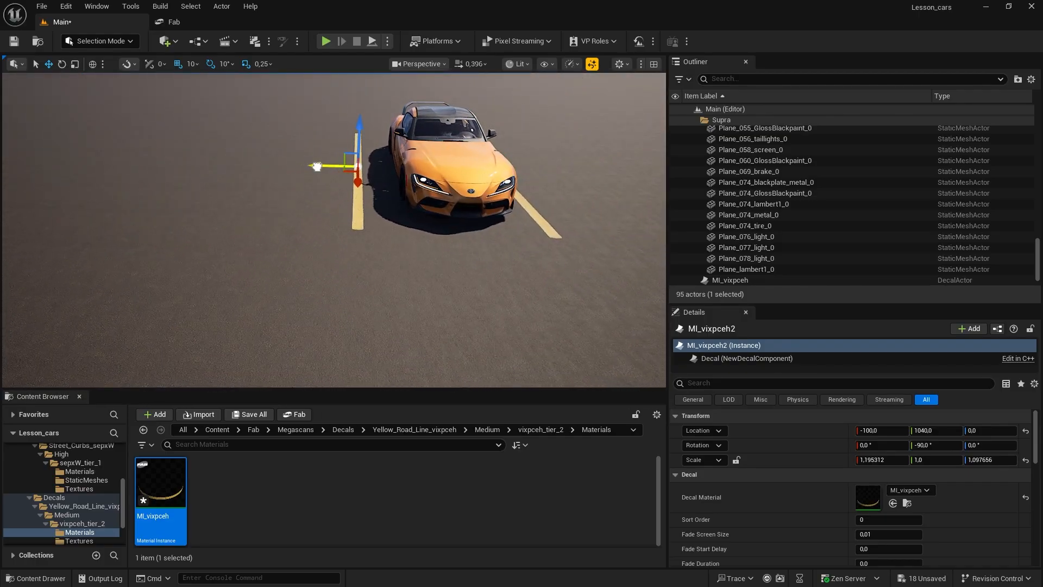
{"action": "right_click_drag", "start_coordinate": [323, 167], "coordinate": [332, 210]}
{"action": "key", "text": "a"}
{"action": "key", "text": "w"}
{"action": "key", "text": "d"}
Step: Select the MI_vixpceh decal along the car's left side, scale it to about 1.049 in Z and shift it to X -50
{"action": "left_click", "coordinate": [409, 233]}
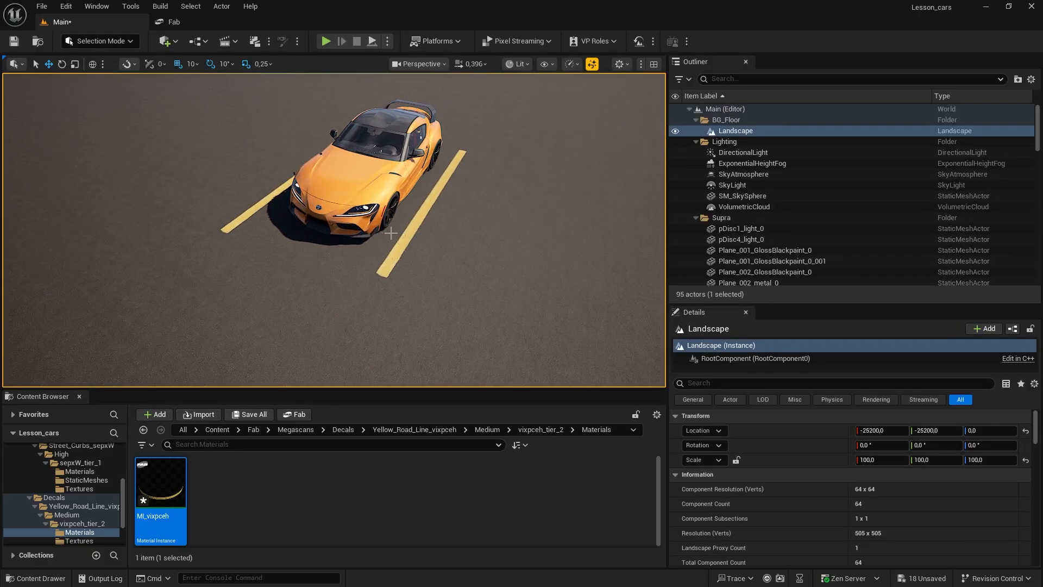
{"action": "left_click", "coordinate": [402, 251]}
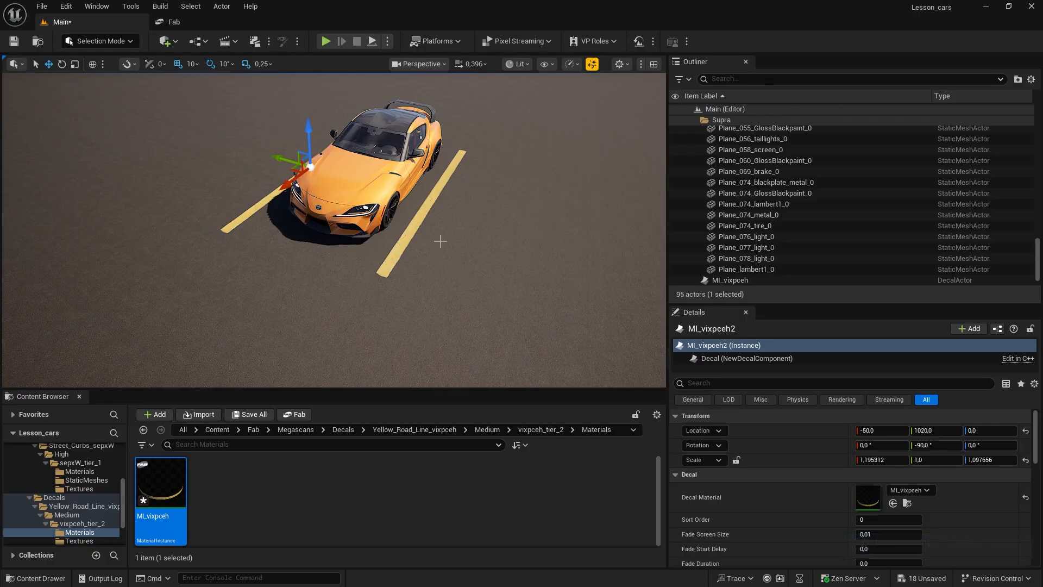
{"action": "scroll", "coordinate": [755, 252], "scroll_direction": "down", "scroll_amount": 1}
{"action": "left_click", "coordinate": [757, 258]}
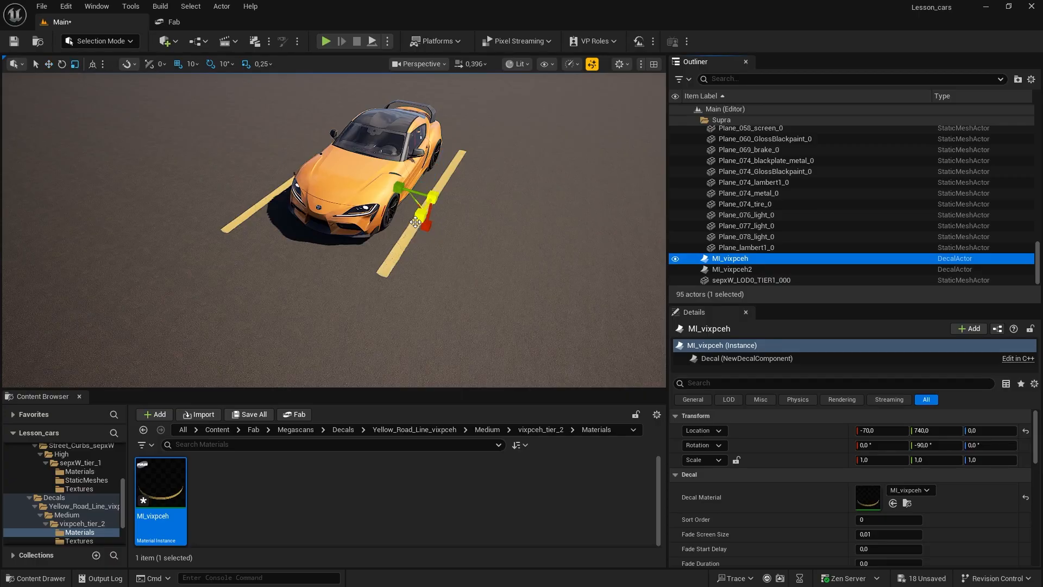
{"action": "left_click_drag", "start_coordinate": [415, 222], "coordinate": [414, 223]}
{"action": "key", "text": "d"}
{"action": "key", "text": "w"}
{"action": "mouse_move", "coordinate": [472, 259]}
{"action": "right_mouse_down"}
{"action": "mouse_move", "coordinate": [347, 263]}
{"action": "mouse_move", "coordinate": [469, 260]}
{"action": "right_mouse_up"}
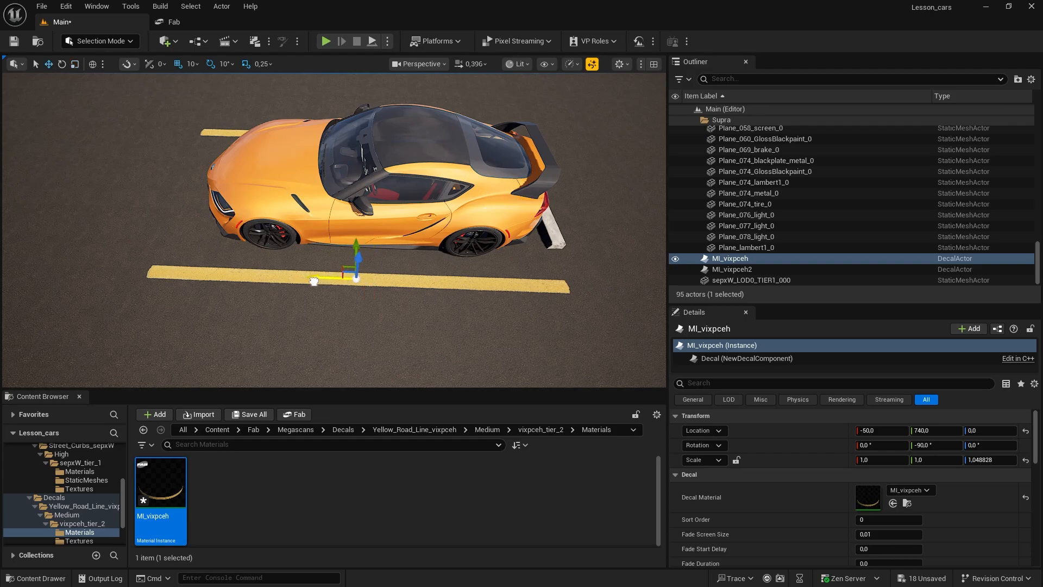
{"action": "key", "text": "a"}
{"action": "right_click_drag", "start_coordinate": [325, 299], "coordinate": [337, 223]}
{"action": "key", "text": "s"}
{"action": "key", "text": "d"}
{"action": "left_click", "coordinate": [339, 173]}
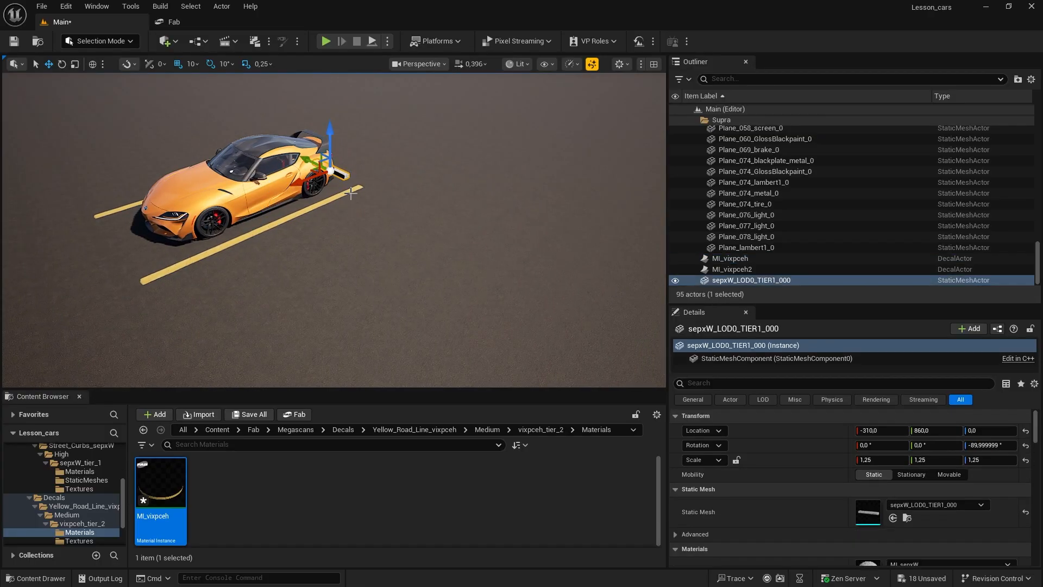
{"action": "left_click", "coordinate": [308, 210], "text": "ctrl"}
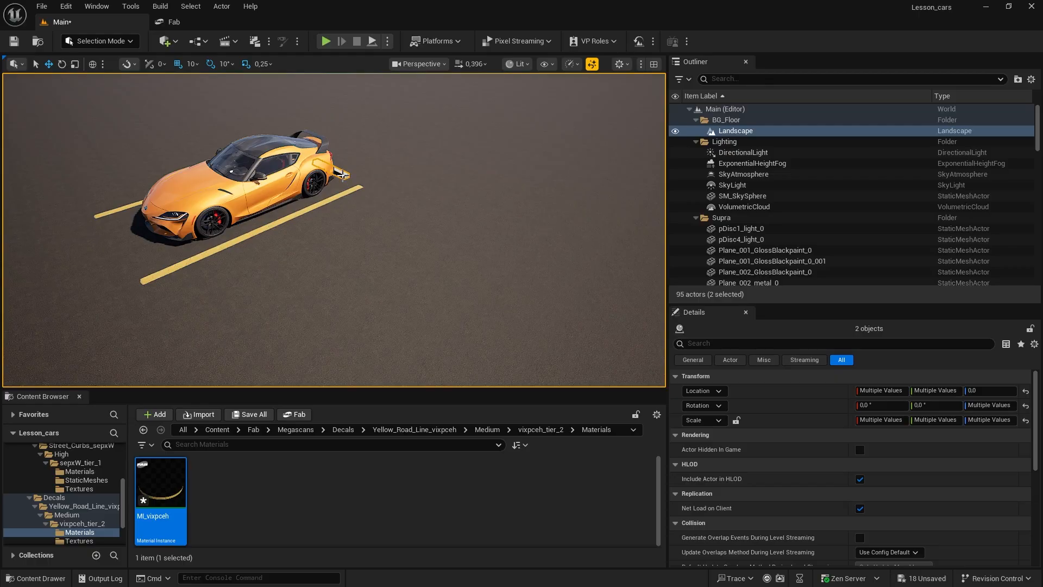
{"action": "left_click", "coordinate": [343, 175]}
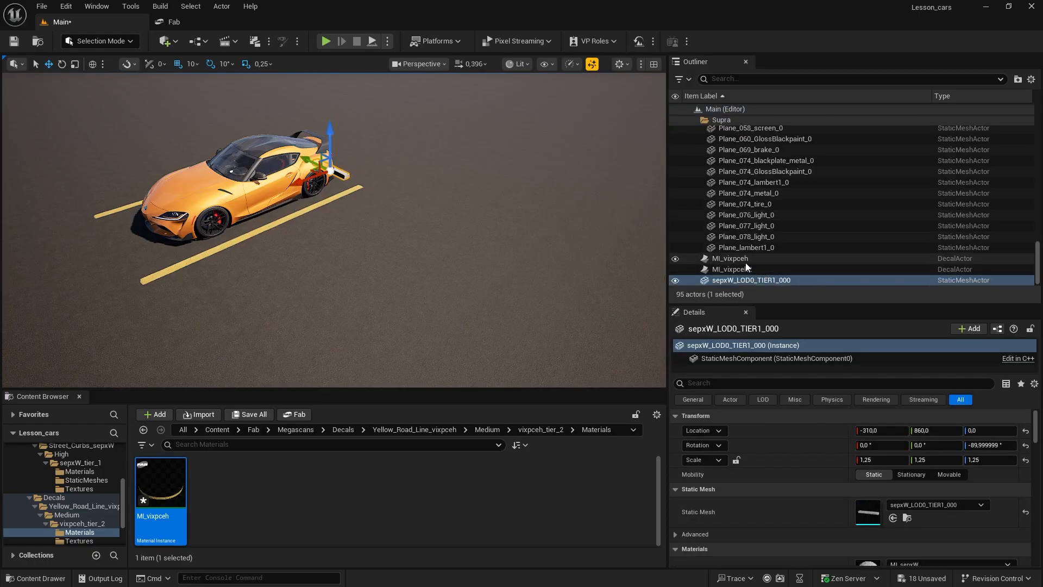
{"action": "left_click", "coordinate": [740, 259], "text": "shift"}
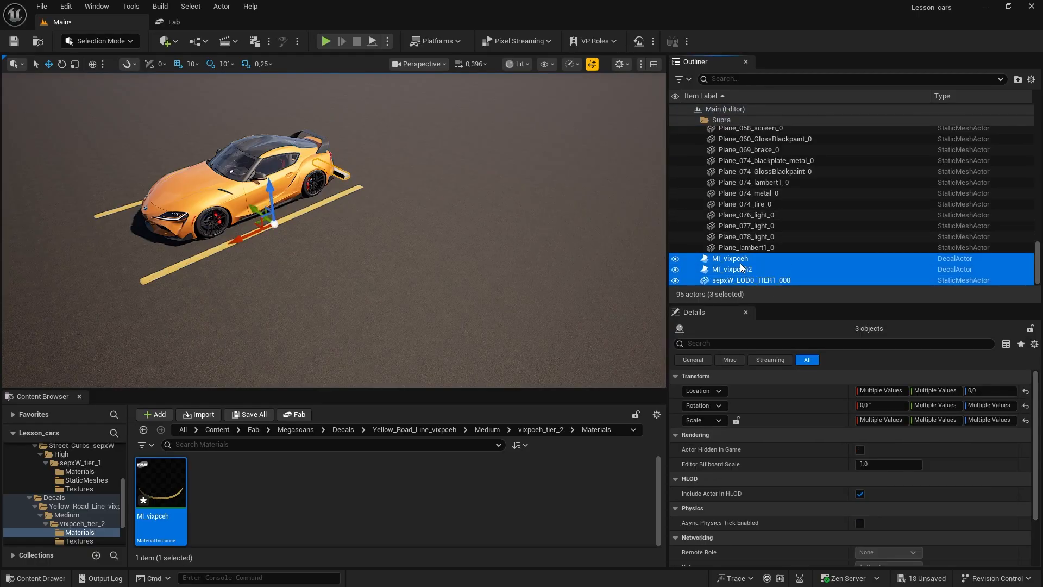
{"action": "left_click", "coordinate": [744, 270]}
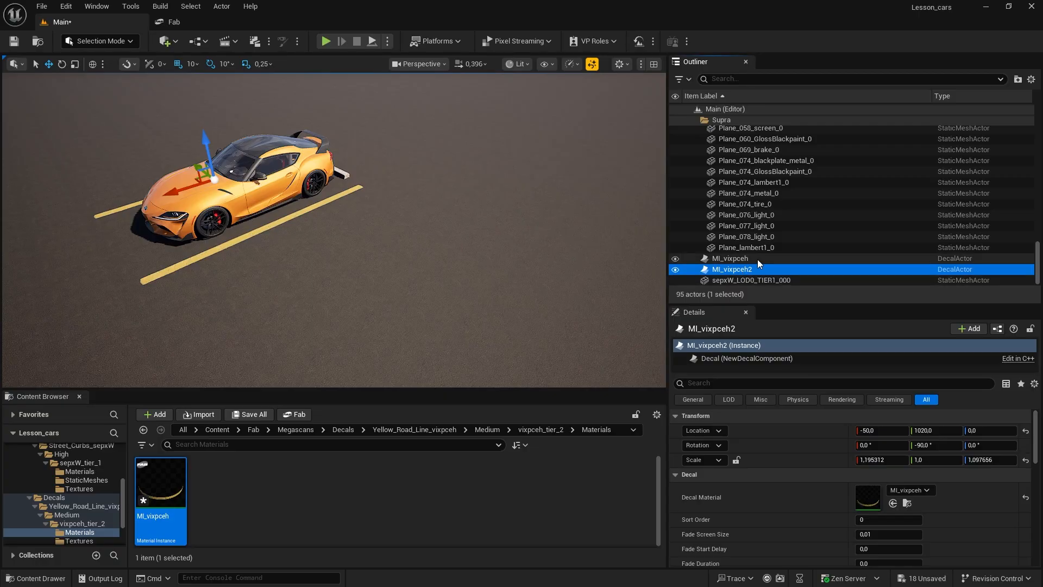
Step: Duplicate the MI_vixpceh line decal outward to Y 510 and the curb to Y 620 to form a neighbouring parking bay
{"action": "left_click", "coordinate": [730, 260]}
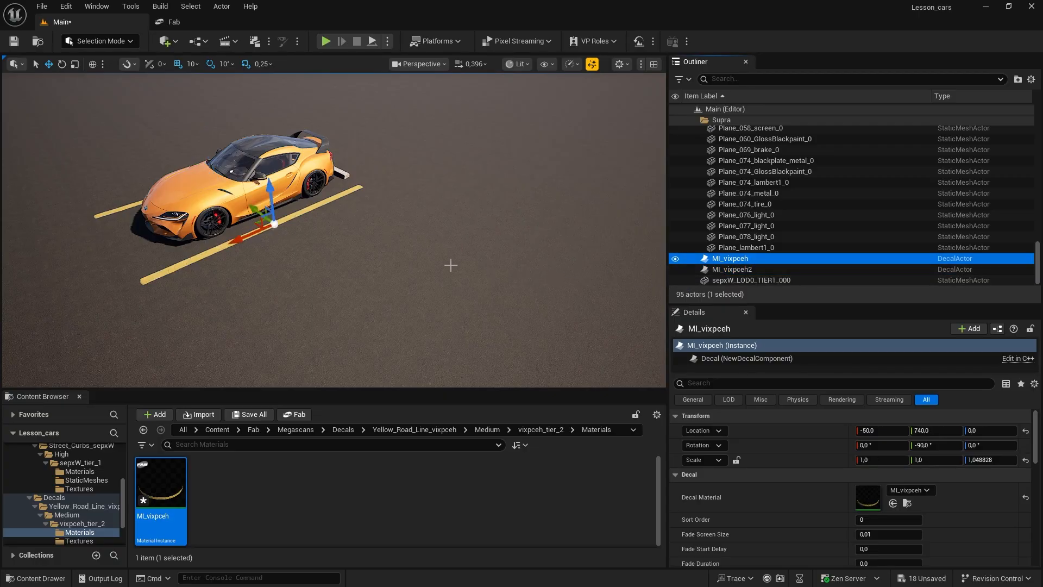
{"action": "left_click_drag", "start_coordinate": [254, 206], "coordinate": [301, 264], "text": "alt"}
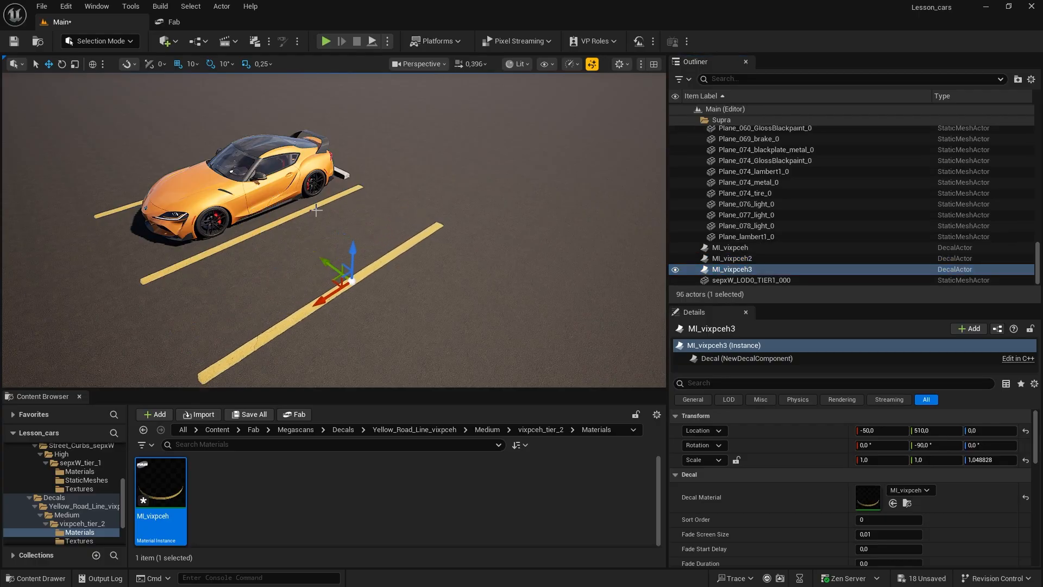
{"action": "left_click", "coordinate": [353, 184]}
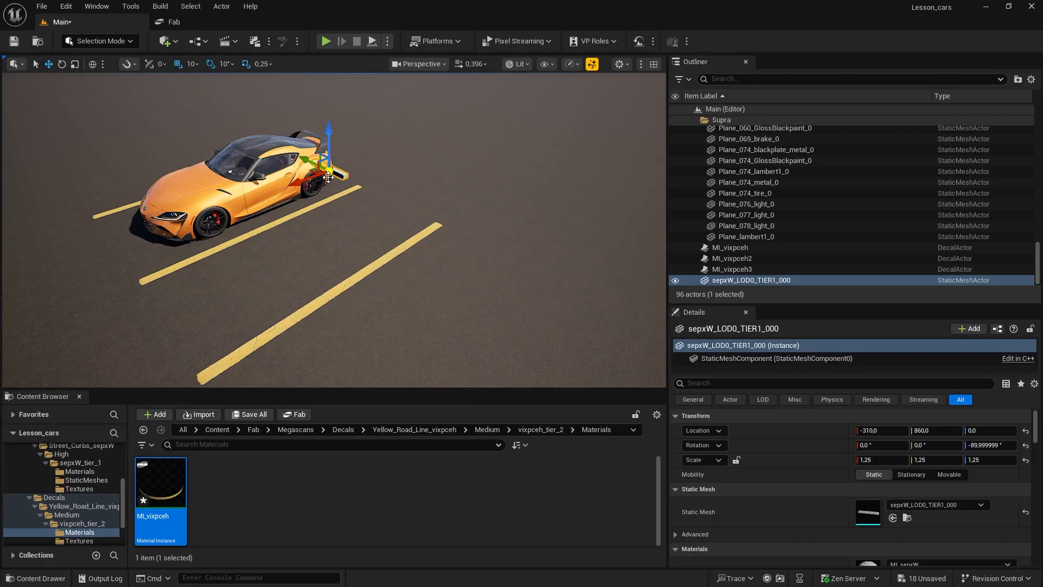
{"action": "left_click_drag", "start_coordinate": [301, 156], "coordinate": [351, 199], "text": "alt"}
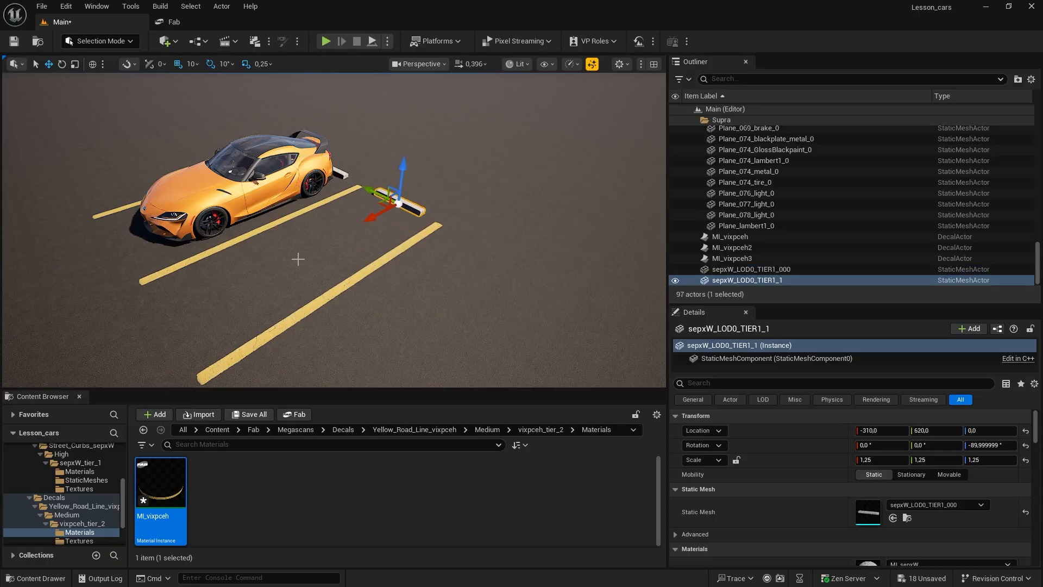
Step: Duplicate the MI_vixpceh2 line decal outward to mark another parking bay on the car's right side
{"action": "right_click_drag", "start_coordinate": [297, 259], "coordinate": [266, 294]}
{"action": "right_click_drag", "start_coordinate": [280, 236], "coordinate": [338, 227]}
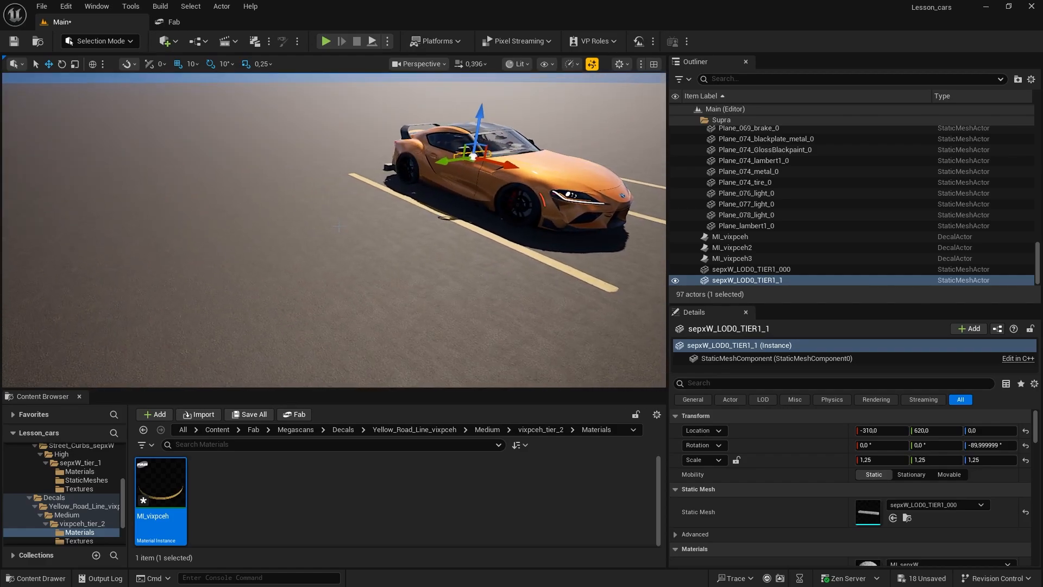
{"action": "left_click", "coordinate": [733, 236]}
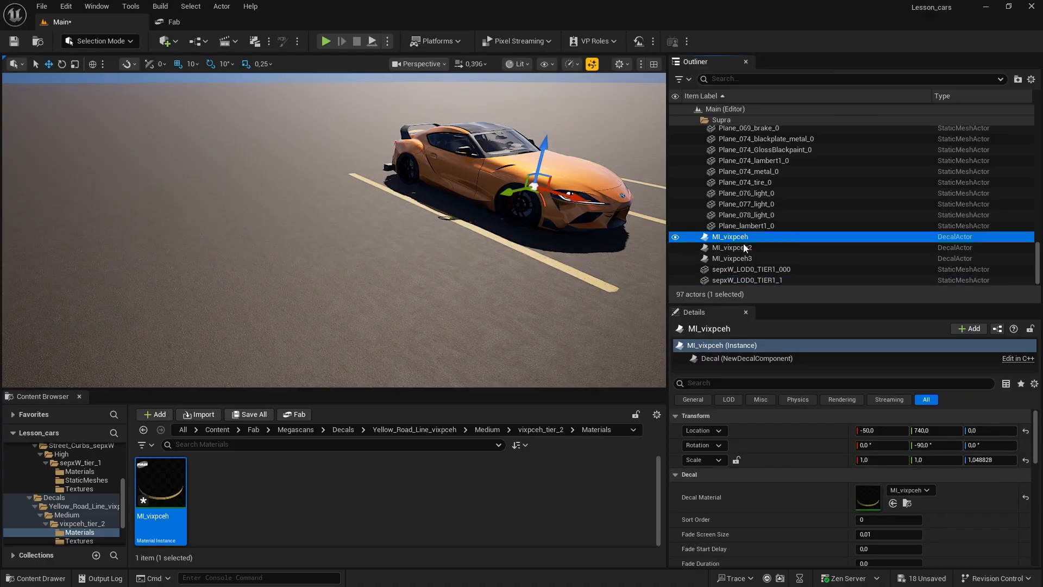
{"action": "left_click", "coordinate": [742, 247]}
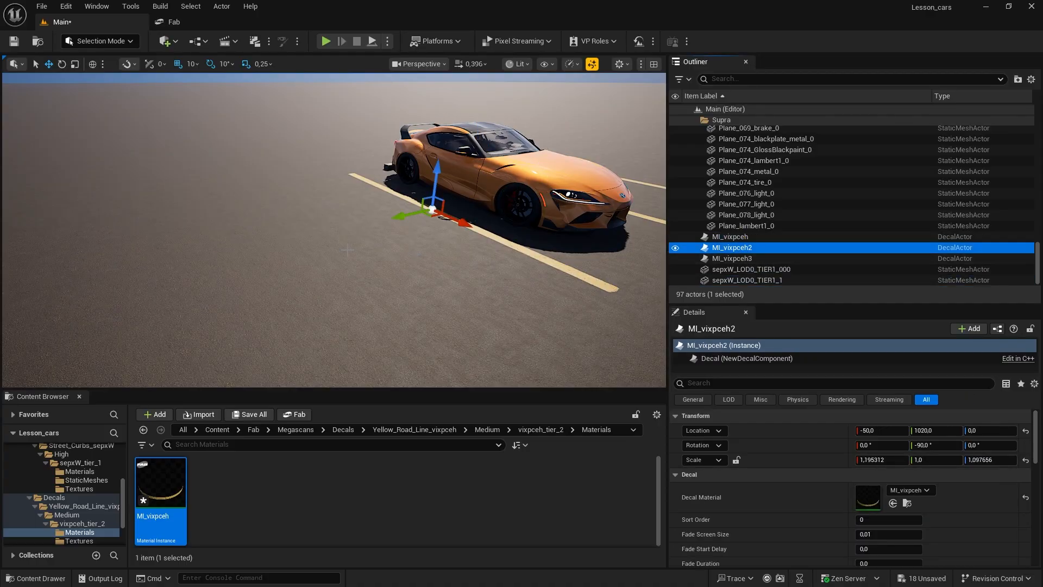
{"action": "left_click_drag", "start_coordinate": [401, 217], "coordinate": [265, 274], "text": "alt"}
Step: Duplicate the curb behind the car into the parking bay on the car's right, at Y 1130
{"action": "key", "text": "a"}
{"action": "right_click_drag", "start_coordinate": [384, 179], "coordinate": [459, 163]}
{"action": "left_click", "coordinate": [385, 179]}
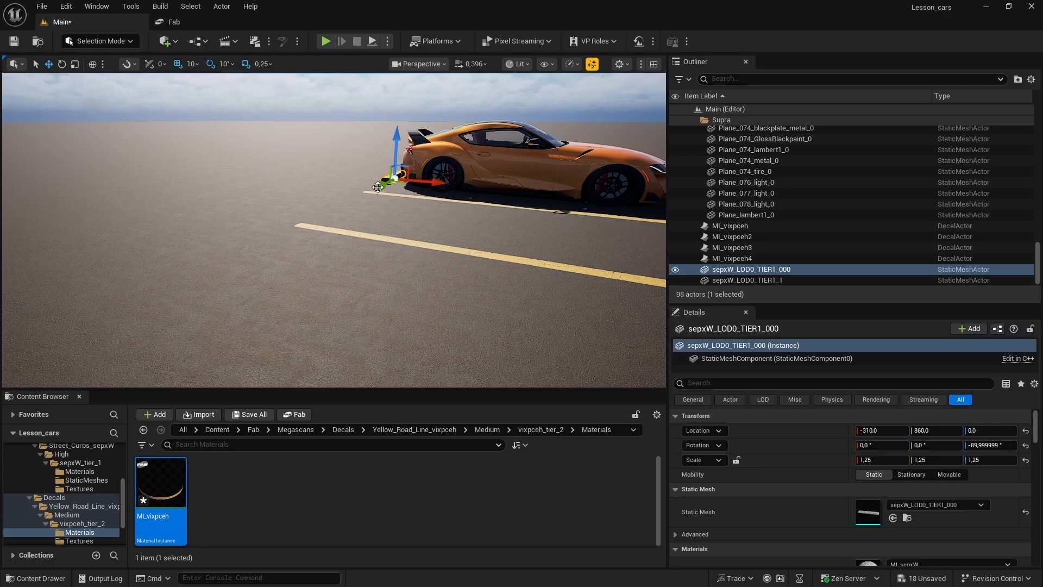
{"action": "left_click_drag", "start_coordinate": [377, 187], "coordinate": [295, 243], "text": "alt"}
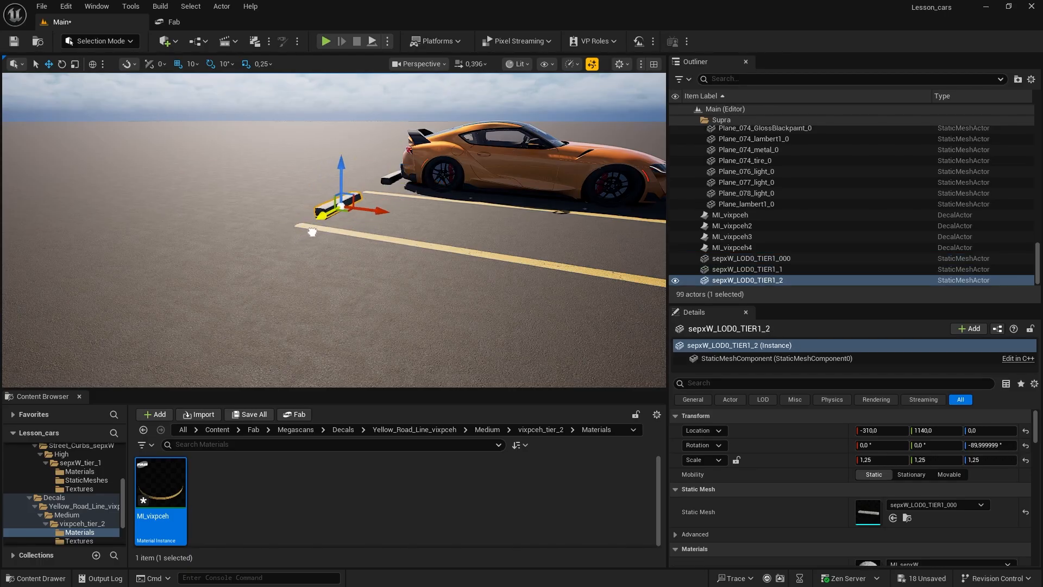
{"action": "right_click_drag", "start_coordinate": [383, 224], "coordinate": [217, 224]}
{"action": "key", "text": "d"}
{"action": "key", "text": "d"}
{"action": "key", "text": "a"}
{"action": "key", "text": "a"}
{"action": "right_click_drag", "start_coordinate": [423, 172], "coordinate": [417, 172]}
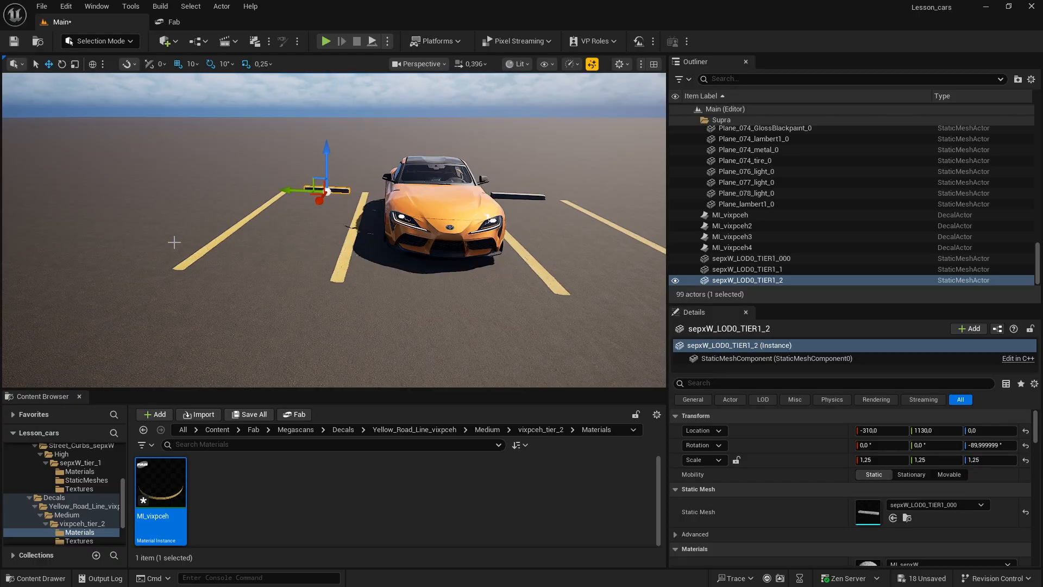
Step: Save all unsaved levels and assets of the project
{"action": "left_click", "coordinate": [42, 6]}
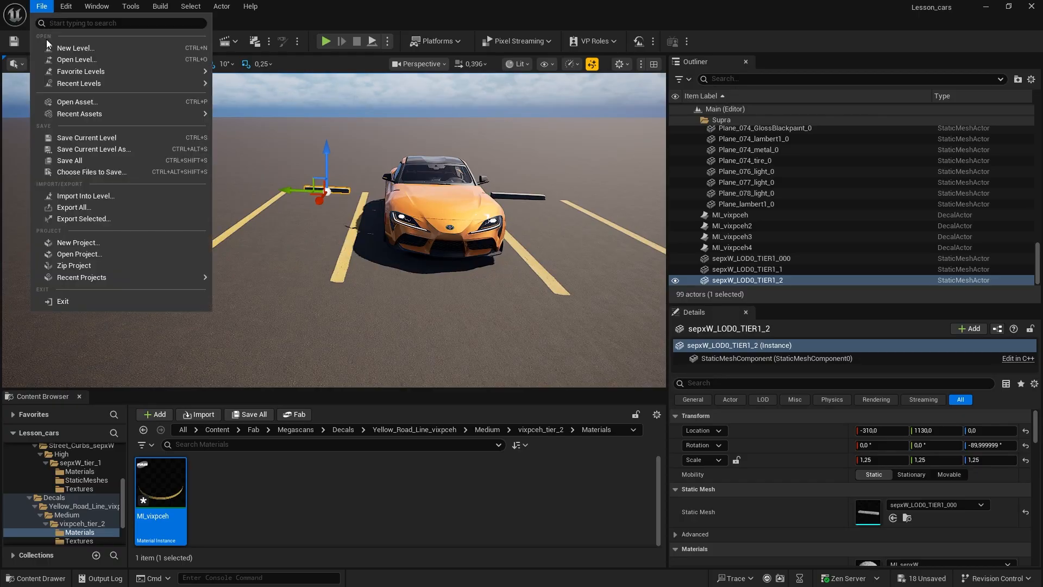
{"action": "left_click", "coordinate": [81, 163]}
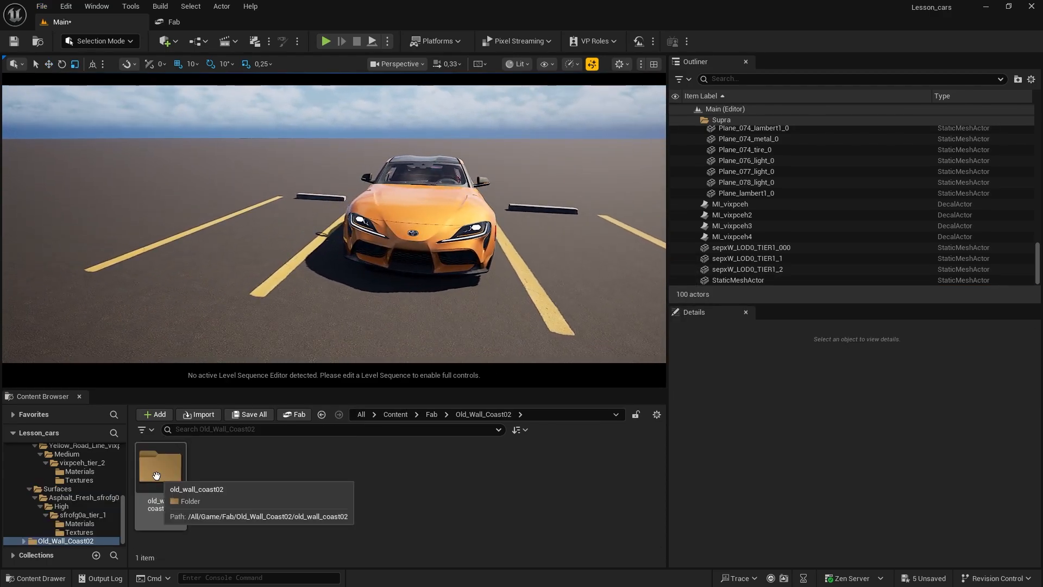
Step: Open the StaticMeshes folder of old_wall_coast02 and place the wall mesh in the level behind the car
{"action": "double_click", "coordinate": [158, 471]}
{"action": "double_click", "coordinate": [220, 472]}
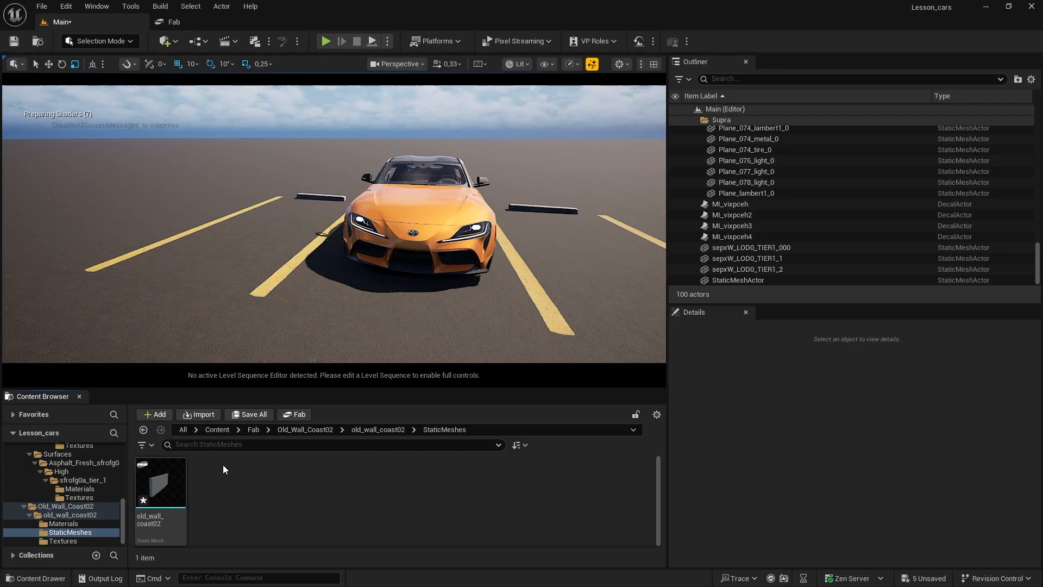
{"action": "left_click_drag", "start_coordinate": [158, 483], "coordinate": [328, 191]}
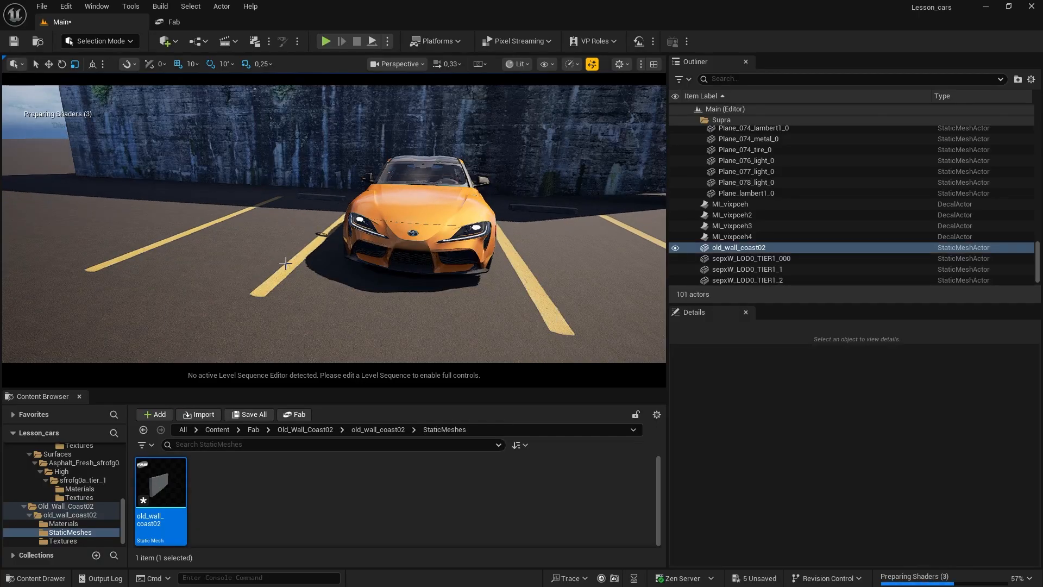
Step: Shift the old_wall_coast02 wall behind the parking bays to X -620 and Y 1000
{"action": "right_click_drag", "start_coordinate": [328, 190], "coordinate": [298, 247]}
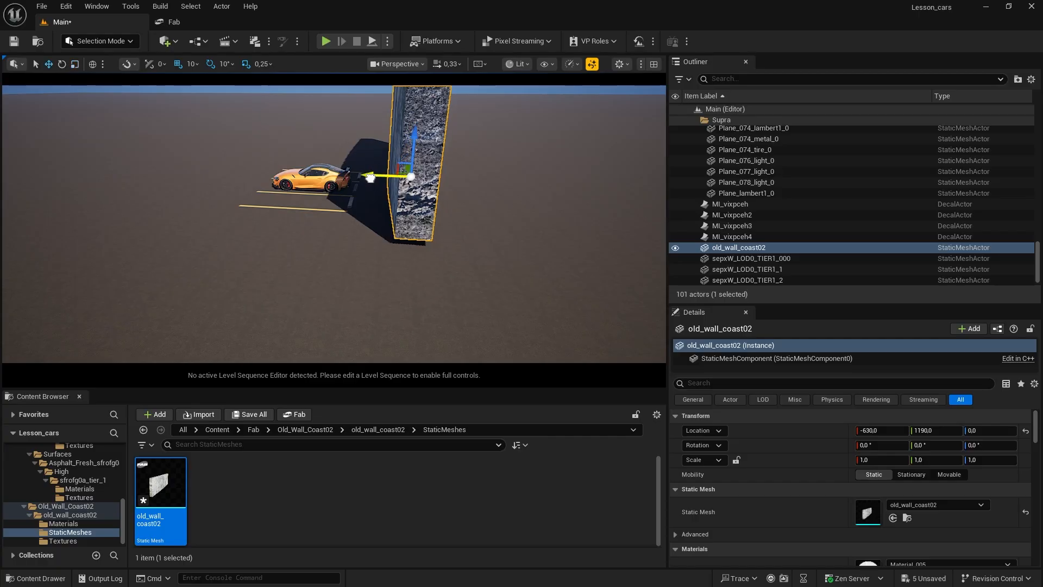
{"action": "right_click_drag", "start_coordinate": [355, 233], "coordinate": [402, 233]}
{"action": "mouse_move", "coordinate": [333, 214]}
{"action": "right_mouse_down"}
{"action": "mouse_move", "coordinate": [358, 203]}
{"action": "mouse_move", "coordinate": [333, 214]}
{"action": "right_mouse_up"}
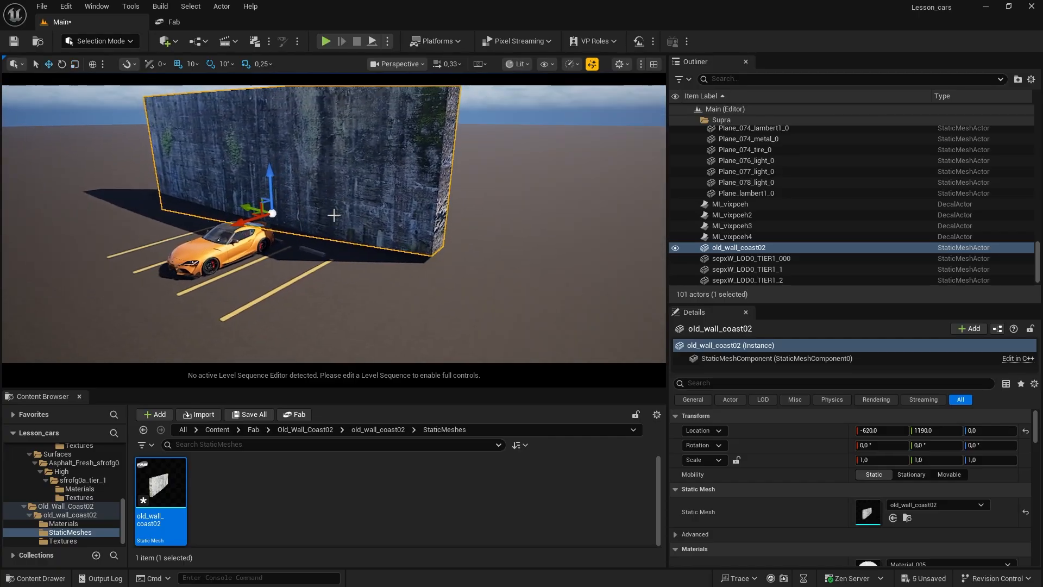
{"action": "left_click_drag", "start_coordinate": [248, 207], "coordinate": [271, 224]}
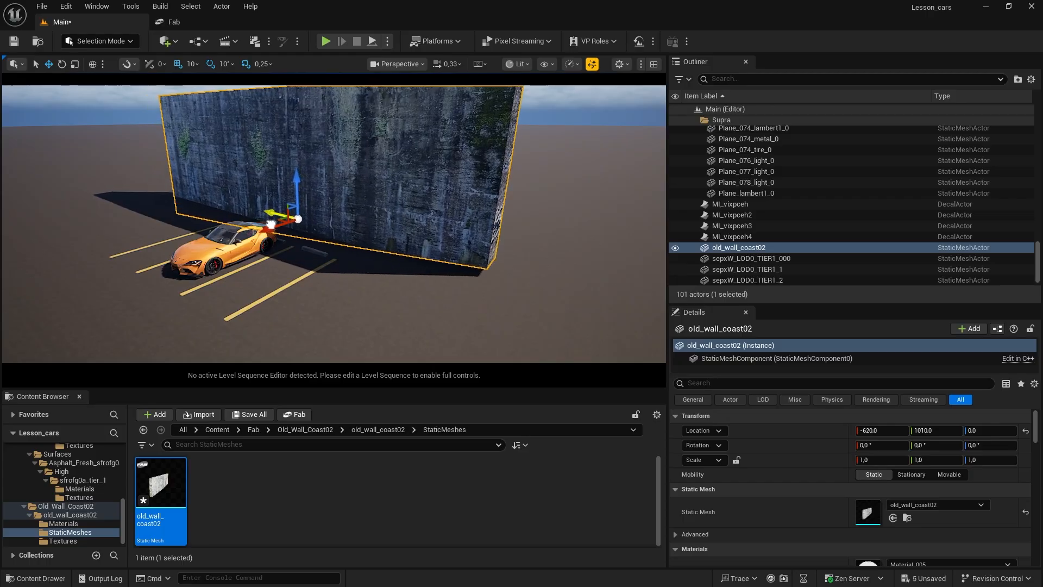
Step: Duplicate the wall to X 110, Y 2320 and rotate the copy -70° around Z to form a side wall
{"action": "right_click_drag", "start_coordinate": [237, 288], "coordinate": [374, 209]}
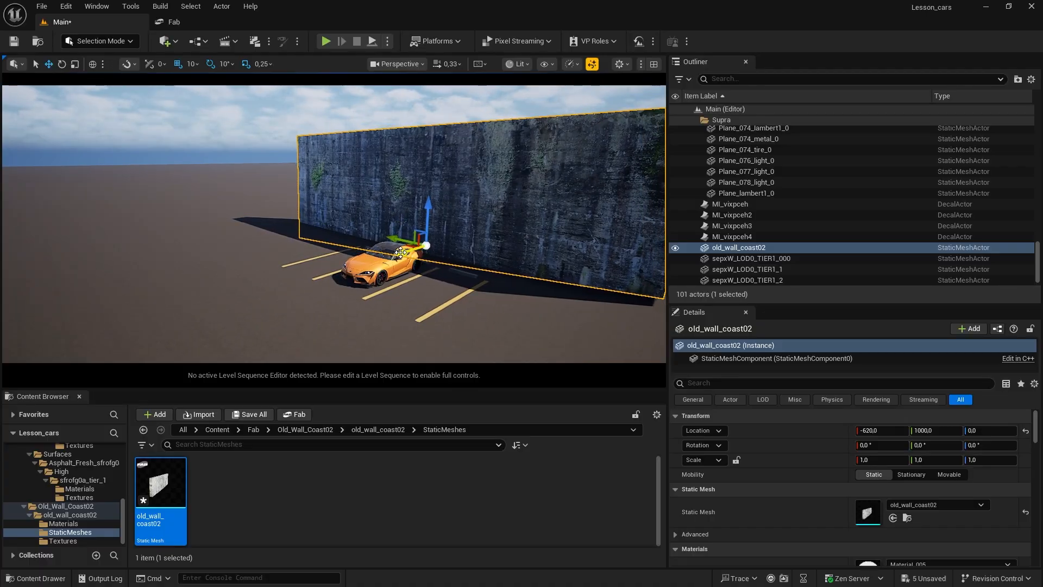
{"action": "left_click_drag", "start_coordinate": [400, 252], "coordinate": [176, 211], "text": "alt"}
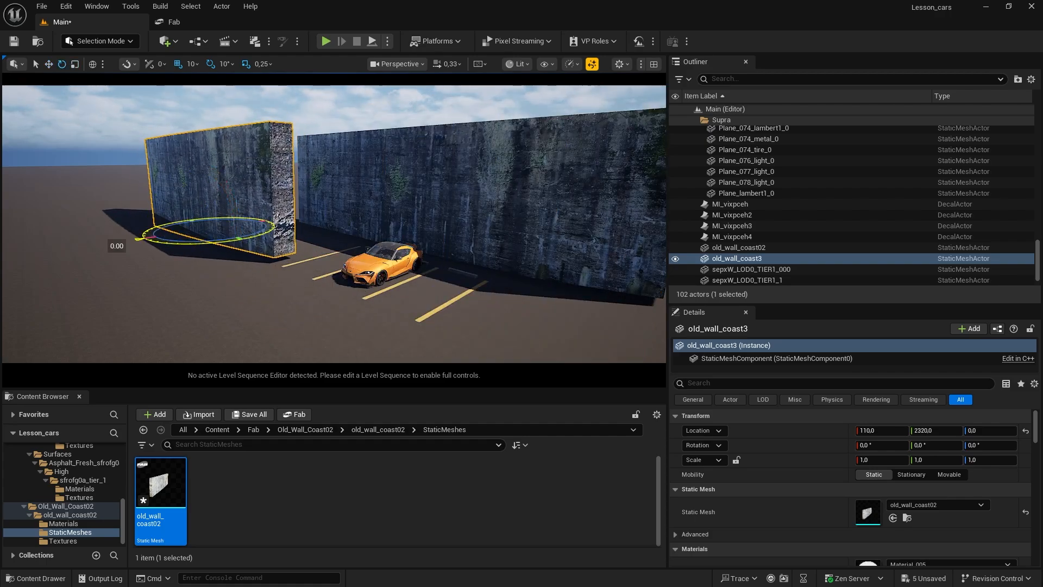
{"action": "left_click_drag", "start_coordinate": [122, 242], "coordinate": [218, 247]}
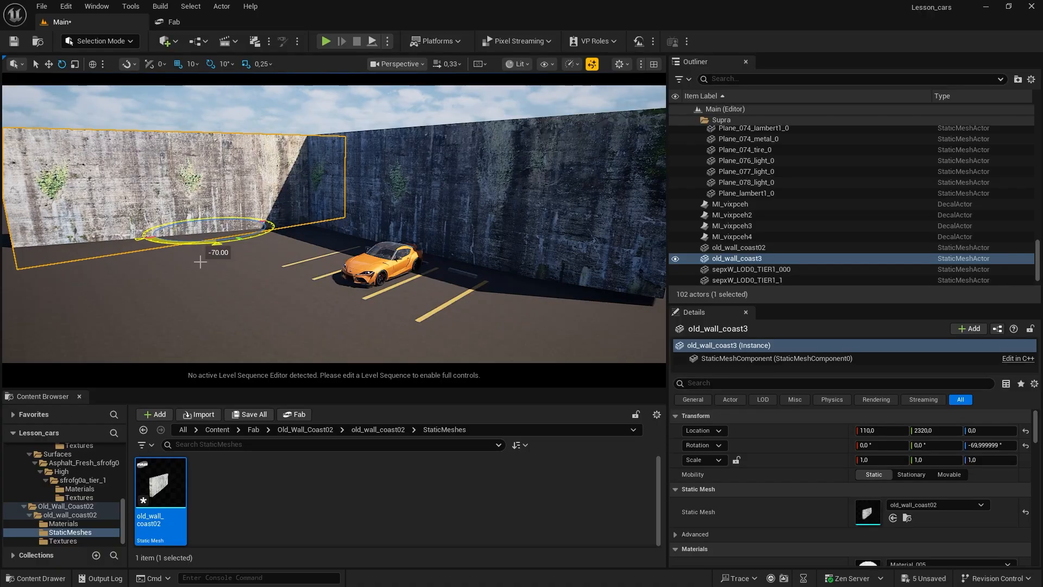
Step: Select the rear wall old_wall_coast02 and slide it along the parking bays to Y 900
{"action": "right_click_drag", "start_coordinate": [200, 262], "coordinate": [272, 264]}
{"action": "key", "text": "d"}
{"action": "key", "text": "w"}
{"action": "left_click", "coordinate": [329, 175]}
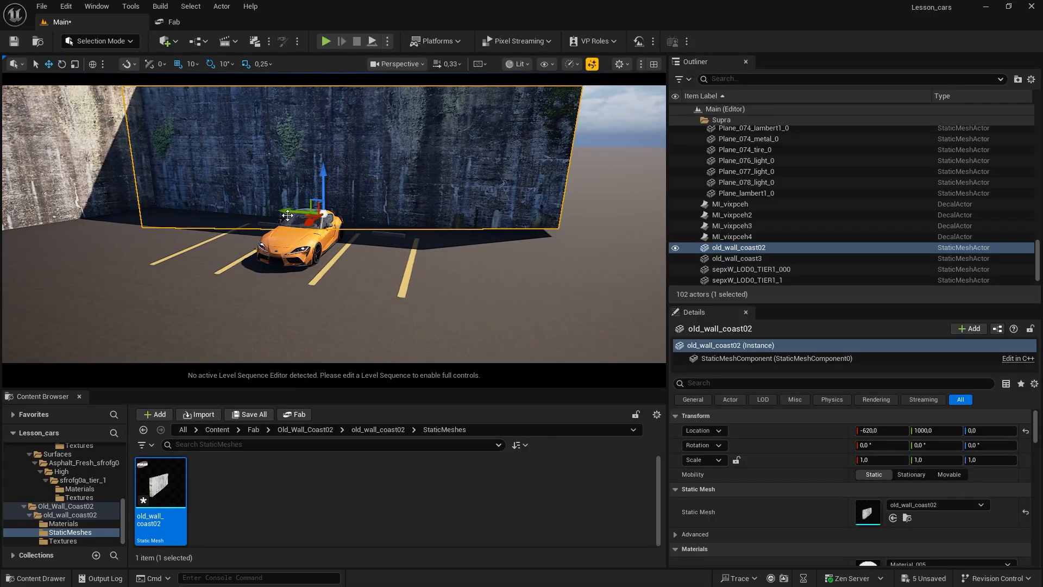
{"action": "left_click_drag", "start_coordinate": [287, 215], "coordinate": [304, 219]}
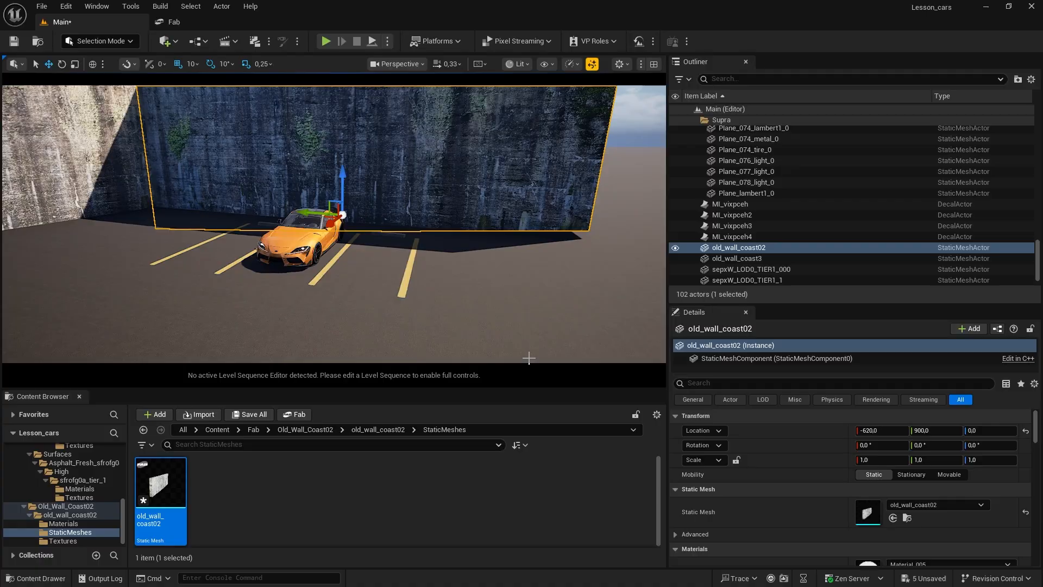
Step: Lower the rear wall to Z -20 so its base sinks into the asphalt
{"action": "left_click", "coordinate": [404, 295]}
{"action": "key", "text": "a"}
{"action": "right_click_drag", "start_coordinate": [370, 297], "coordinate": [380, 217]}
{"action": "key", "text": "w"}
{"action": "key", "text": "w"}
{"action": "left_click", "coordinate": [380, 218]}
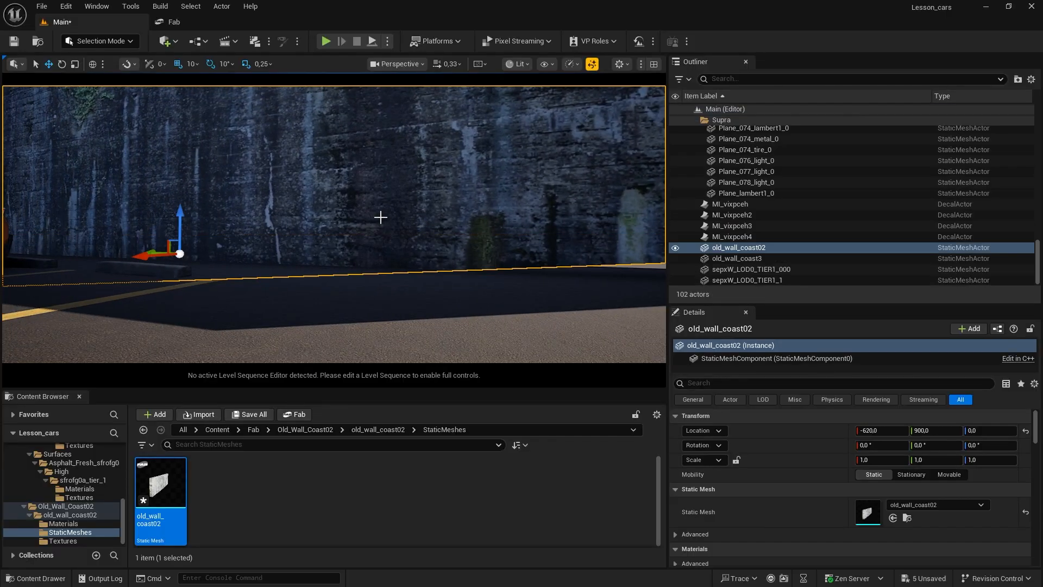
{"action": "left_click_drag", "start_coordinate": [183, 213], "coordinate": [185, 221]}
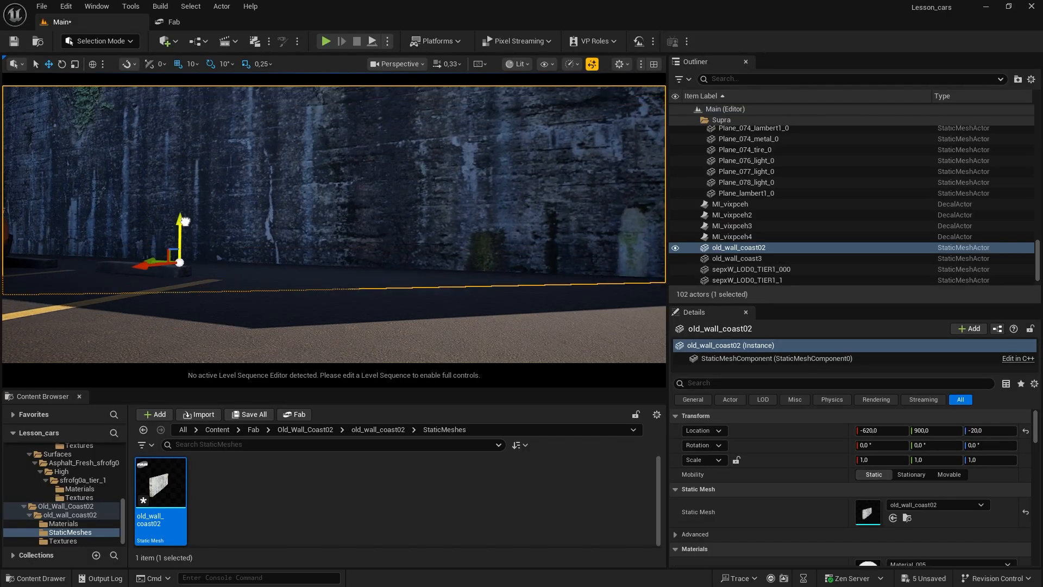
Step: Select the side wall old_wall_coast3 and lower it slightly so its base sinks into the asphalt
{"action": "right_click_drag", "start_coordinate": [330, 277], "coordinate": [174, 190]}
{"action": "left_click", "coordinate": [173, 190]}
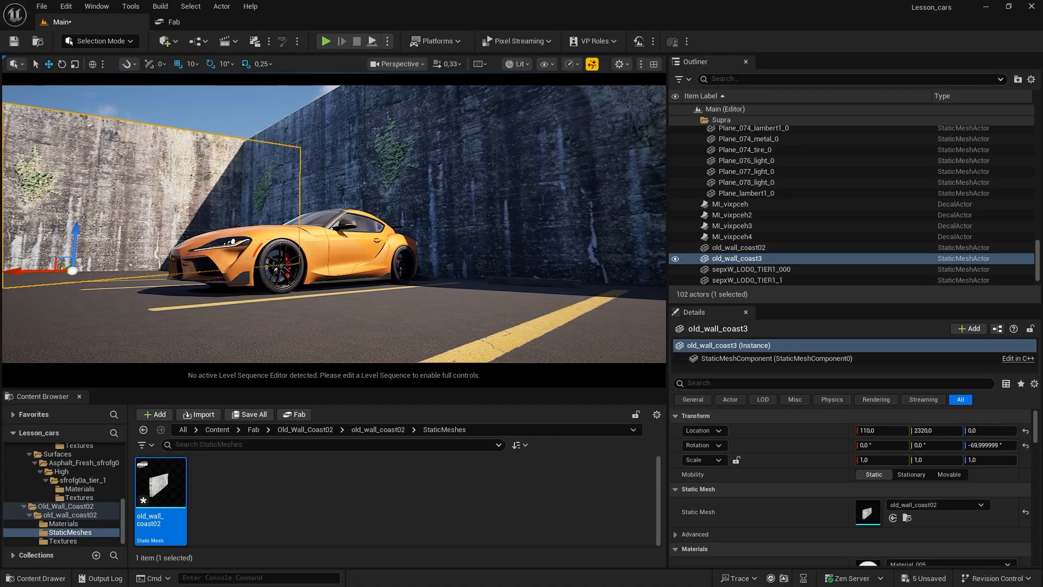
{"action": "left_click_drag", "start_coordinate": [80, 231], "coordinate": [80, 237]}
{"action": "right_click_drag", "start_coordinate": [261, 220], "coordinate": [335, 219]}
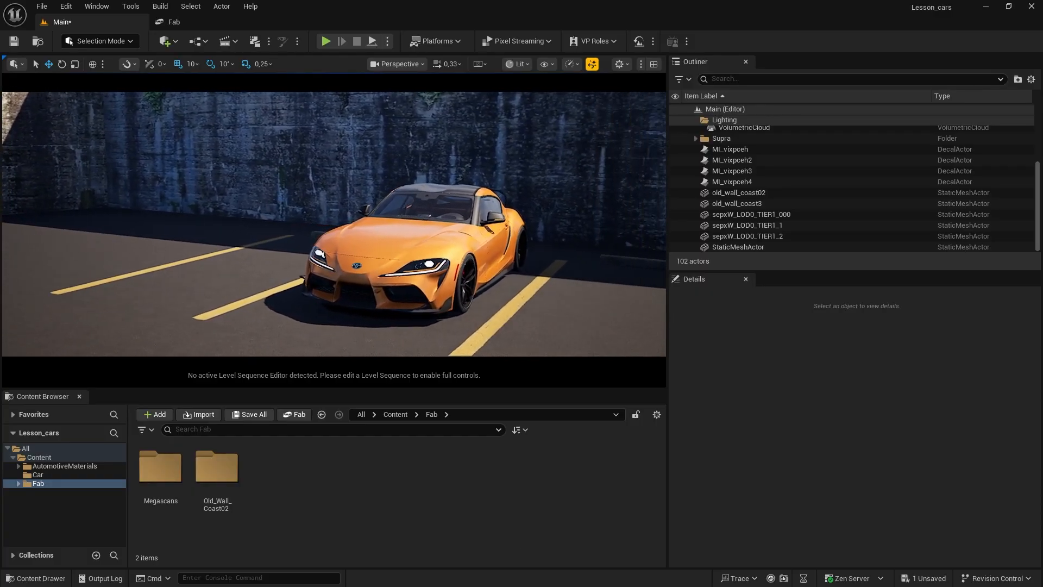
Step: Add a Cine Camera Actor to the level and start piloting it
{"action": "left_click", "coordinate": [171, 42]}
{"action": "mouse_move", "coordinate": [200, 191]}
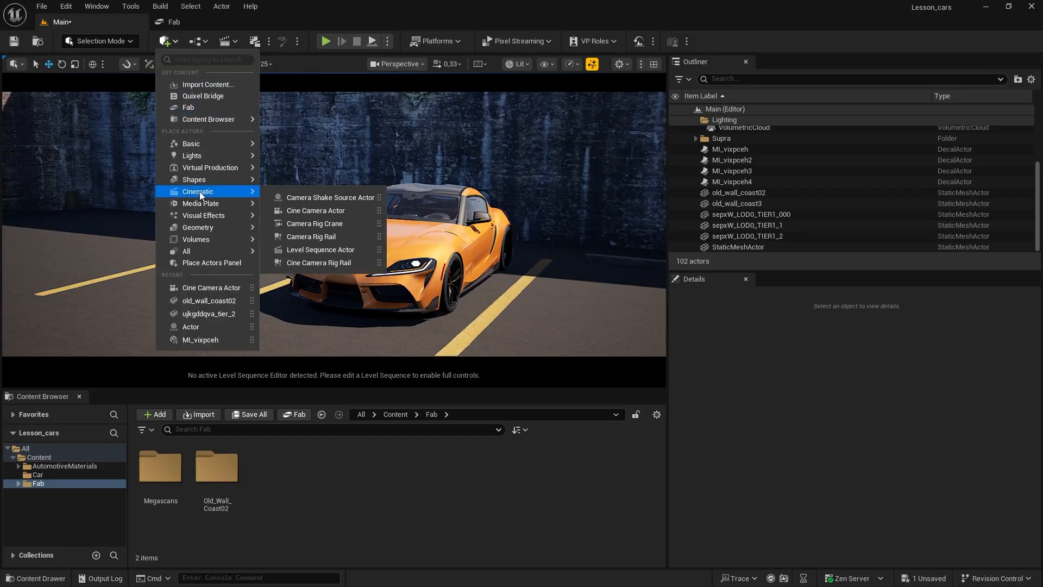
{"action": "left_click", "coordinate": [330, 212]}
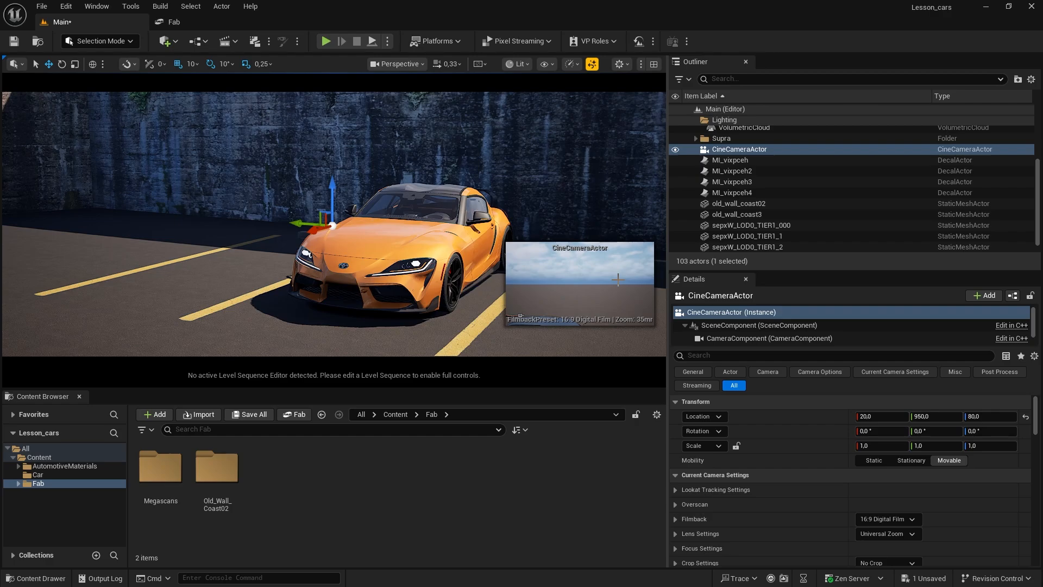
{"action": "right_click", "coordinate": [736, 151]}
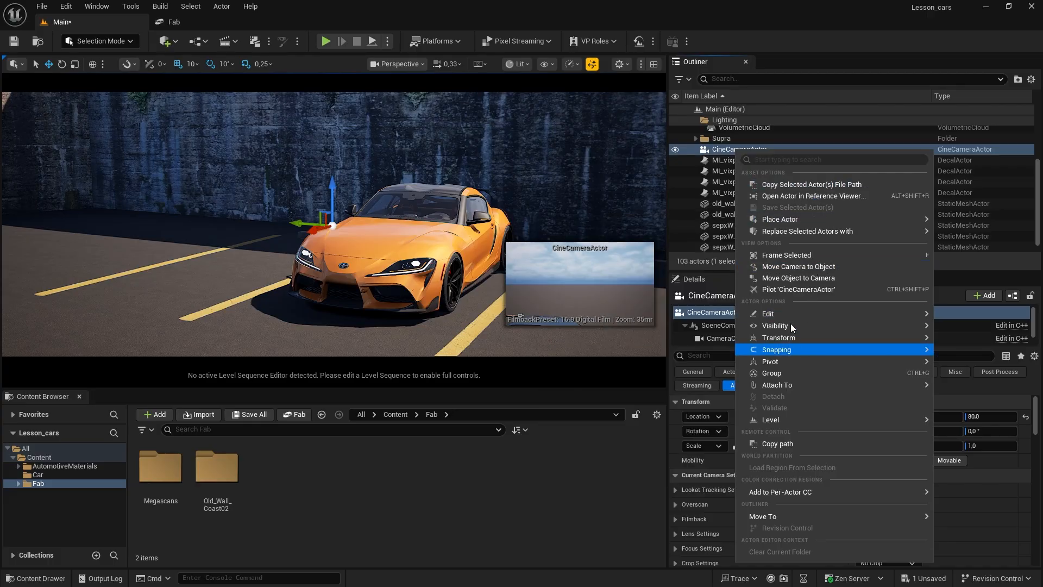
{"action": "left_click", "coordinate": [789, 290]}
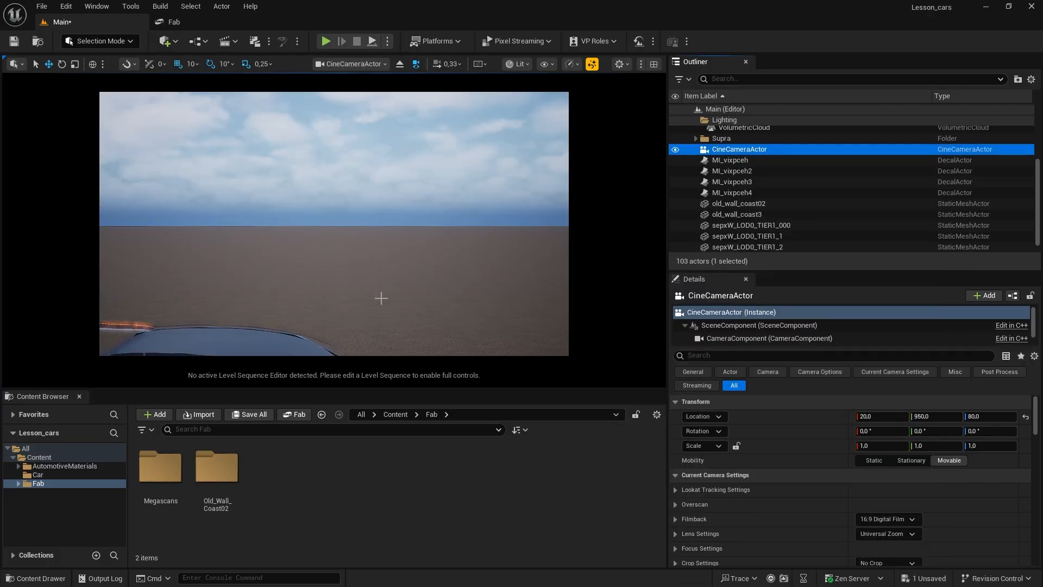
Step: Fly the piloted camera to a low front three-quarter view of the car, at about X 512, Y 569, Z 59
{"action": "right_click_drag", "start_coordinate": [368, 318], "coordinate": [557, 305]}
{"action": "key", "text": "w"}
{"action": "key", "text": "d"}
{"action": "key", "text": "q"}
{"action": "key", "text": "q"}
{"action": "key", "text": "d"}
{"action": "key", "text": "w"}
{"action": "key", "text": "q"}
{"action": "key", "text": "e"}
{"action": "key", "text": "q"}
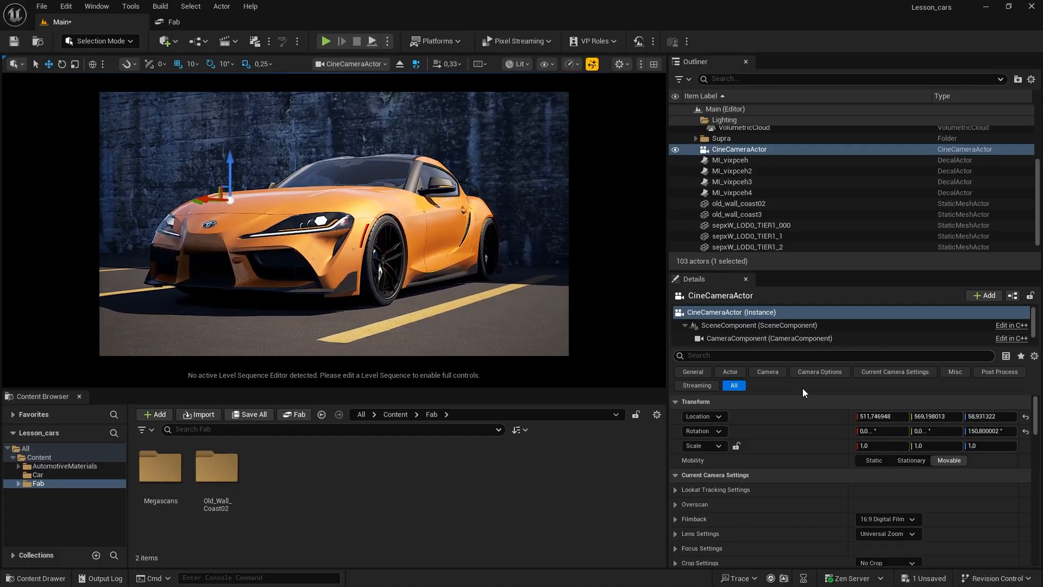
Step: Set the camera's filmback to 16:9 DSLR and move it closer to the car, to about X 388, Y 642, Z 59
{"action": "left_click", "coordinate": [884, 519]}
{"action": "left_click", "coordinate": [893, 403]}
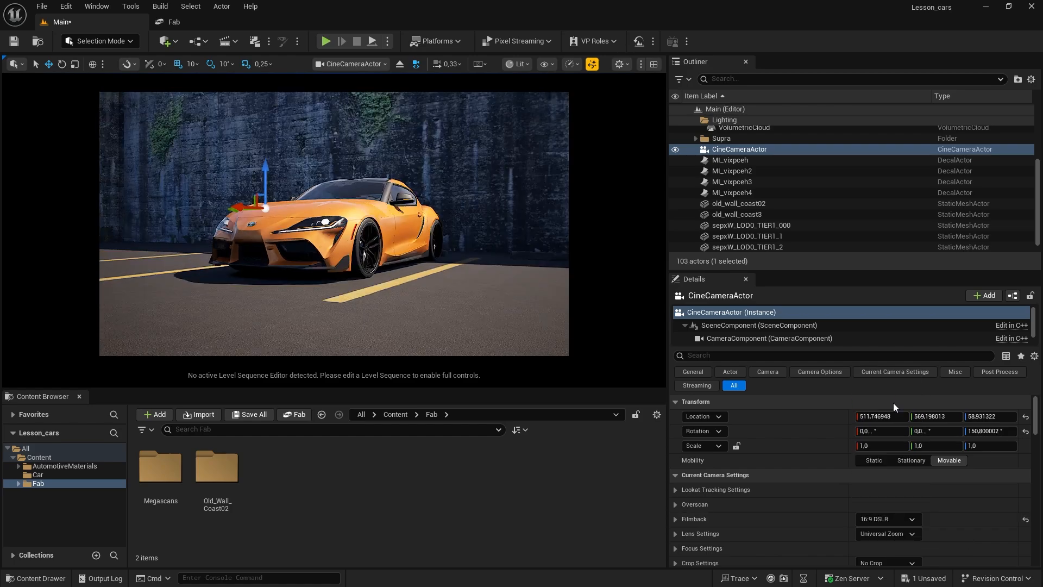
{"action": "key", "text": "w"}
{"action": "right_click_drag", "start_coordinate": [557, 305], "coordinate": [556, 305]}
{"action": "key", "text": "e"}
{"action": "key", "text": "w"}
{"action": "key", "text": "q"}
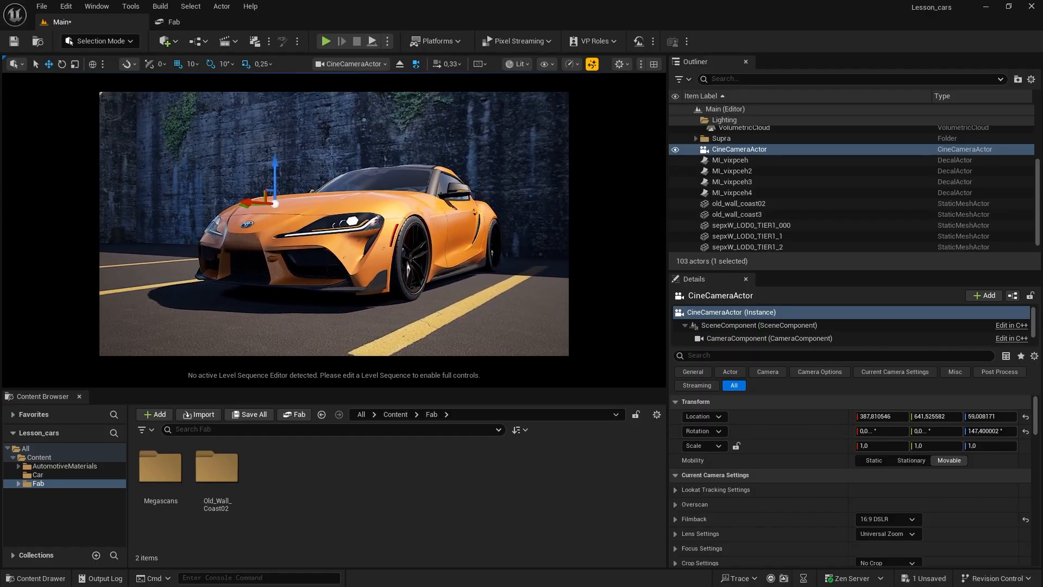
Step: Select the CineCameraActor and open its transform options
{"action": "left_click", "coordinate": [730, 153]}
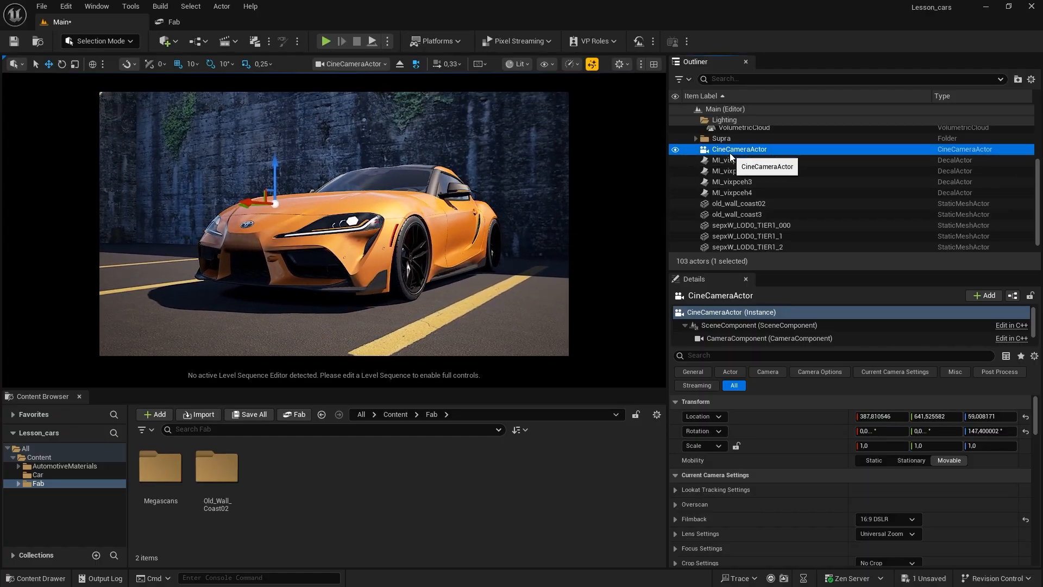
{"action": "left_click", "coordinate": [744, 129]}
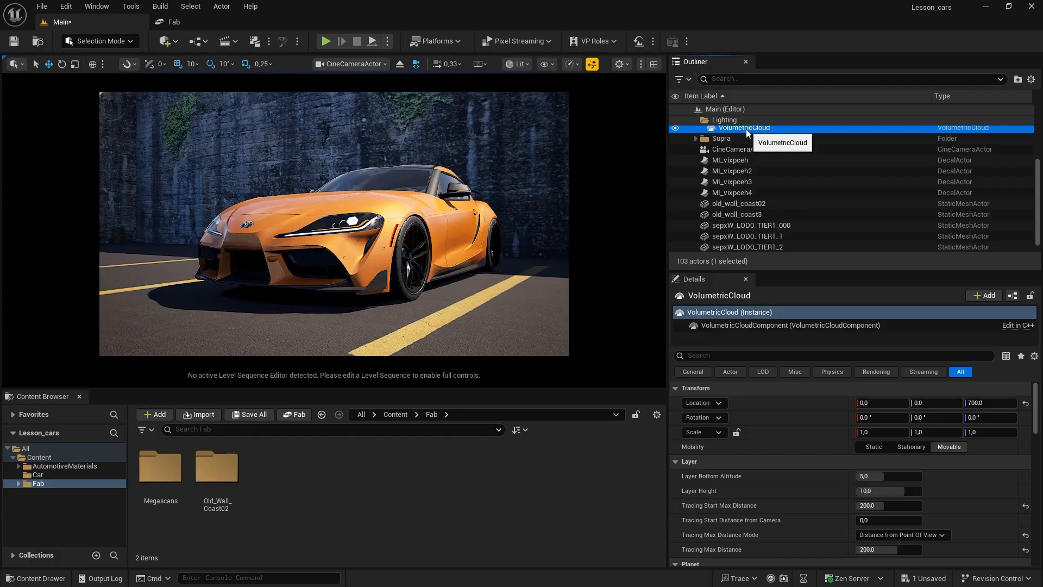
{"action": "left_click", "coordinate": [737, 153]}
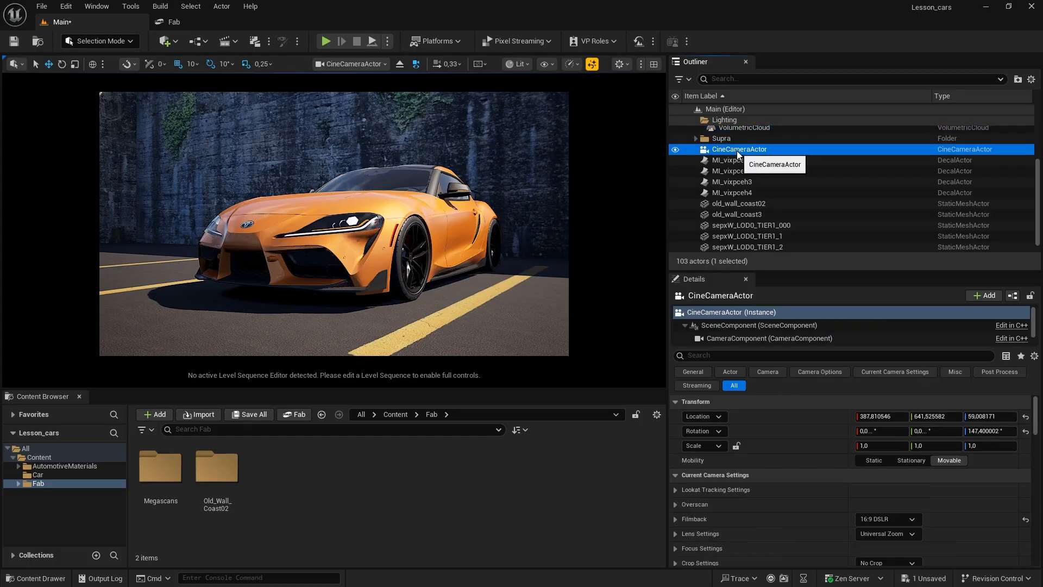
{"action": "right_click", "coordinate": [736, 151]}
{"action": "mouse_move", "coordinate": [833, 340]}
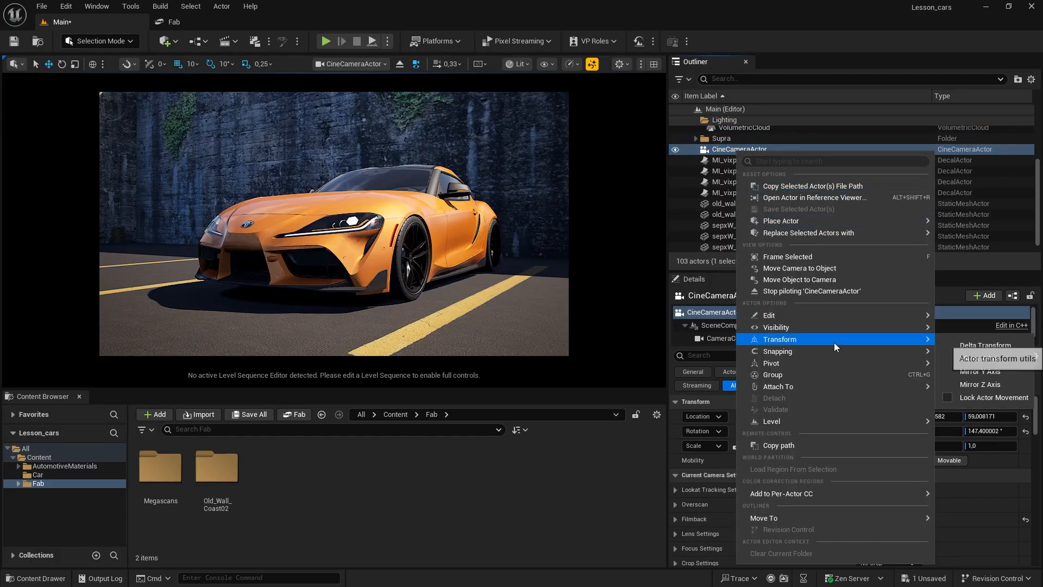